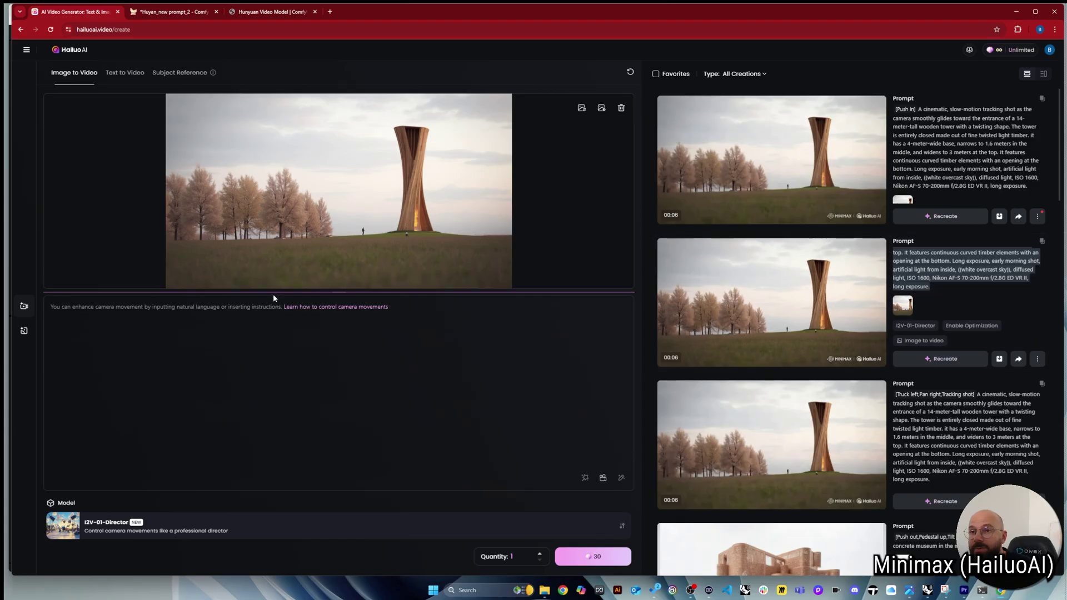
Paste the timber-tower prompt, then add Truck right and the Debut cinematic preset camera moves.
click(221, 312)
text(A cinematic, slow-motion tracking shot as the camera smoothly glides toward the entrance of a 14-meter-tall wooden tower with a twisting shape. The tower is entirely closed made out of fine twisted light timber. it has a 4-meter-wide base, narrows to 1.6 meters in the middle, and widens to 3 meters at the top. It features continuous curved timber elements with an opening at the bottom. Long exposure, early morning shot, artificial light from inside, ((white overcast sky)), diffused light, ISO 1600, Nikon AF-S 70-200mm f/2.8G ED VR II, long exposure.)
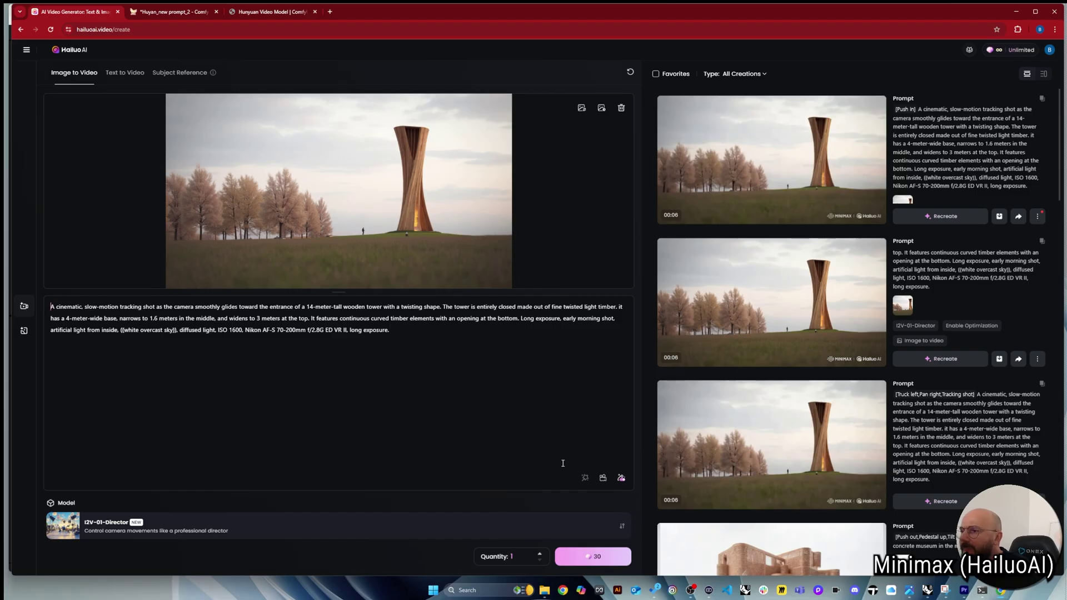
click(603, 478)
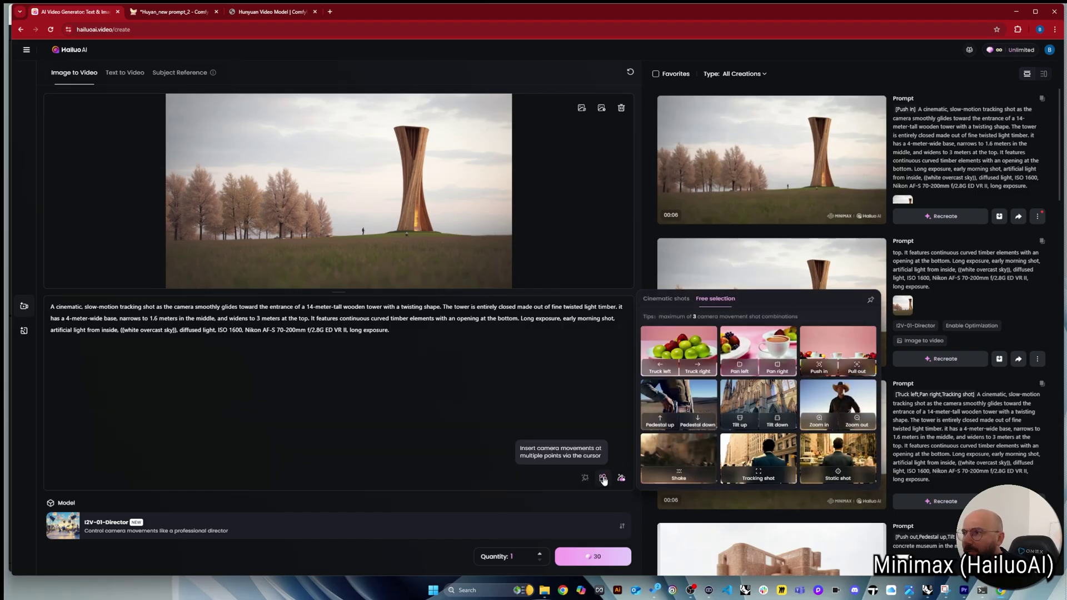
click(697, 370)
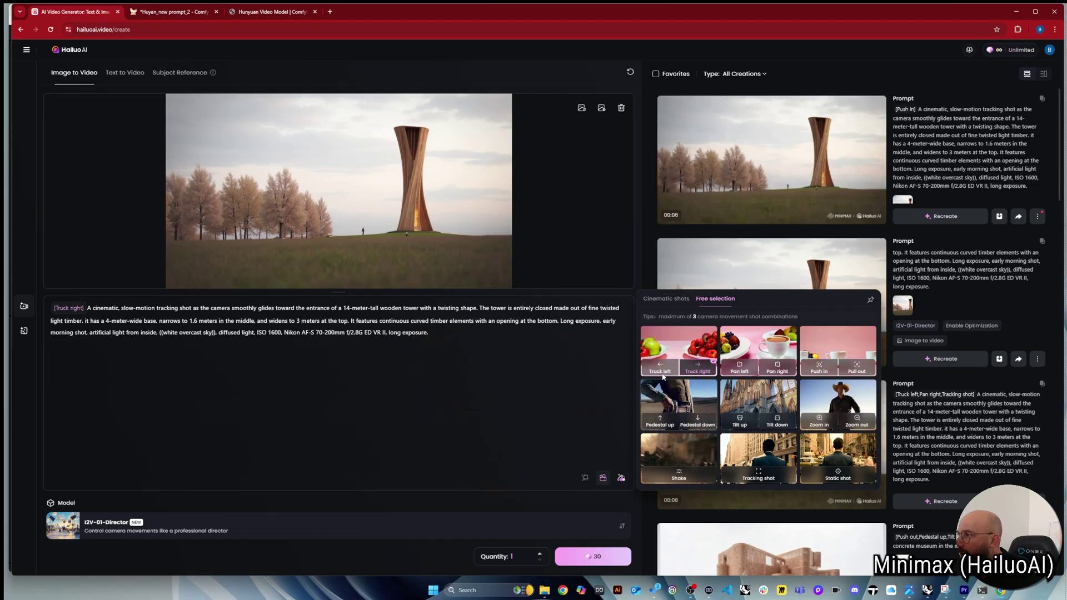
click(670, 303)
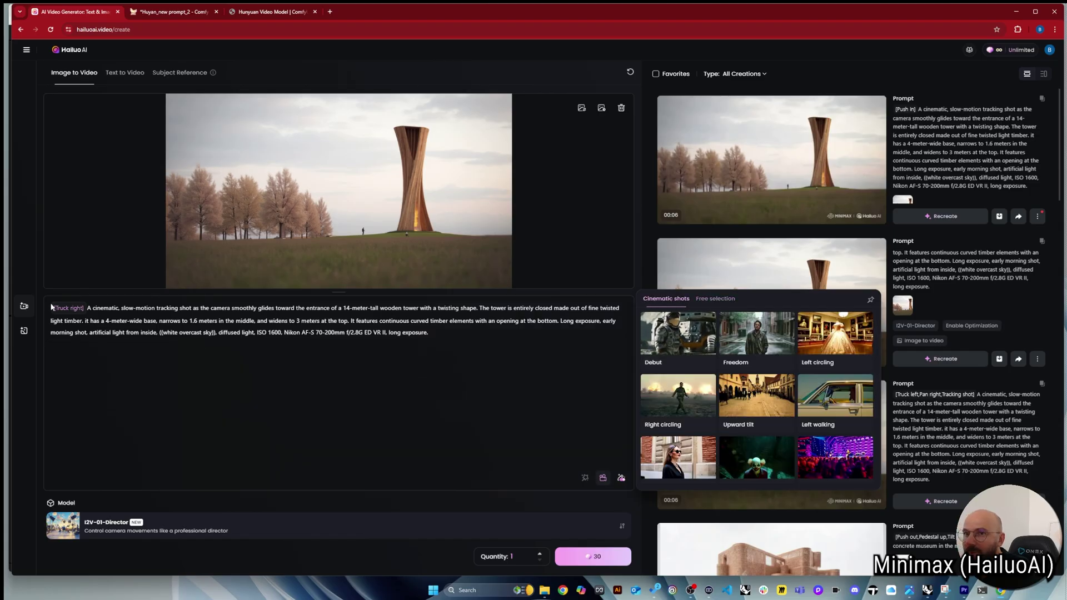
click(664, 341)
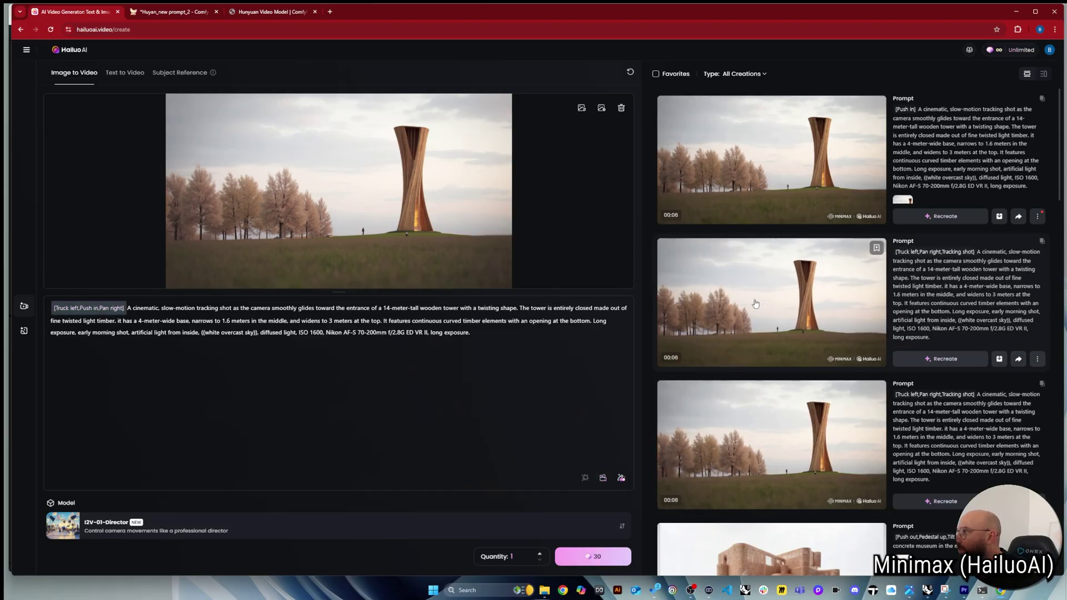
Open the second tower video's detail page and select the camera tags starting its prompt.
click(769, 300)
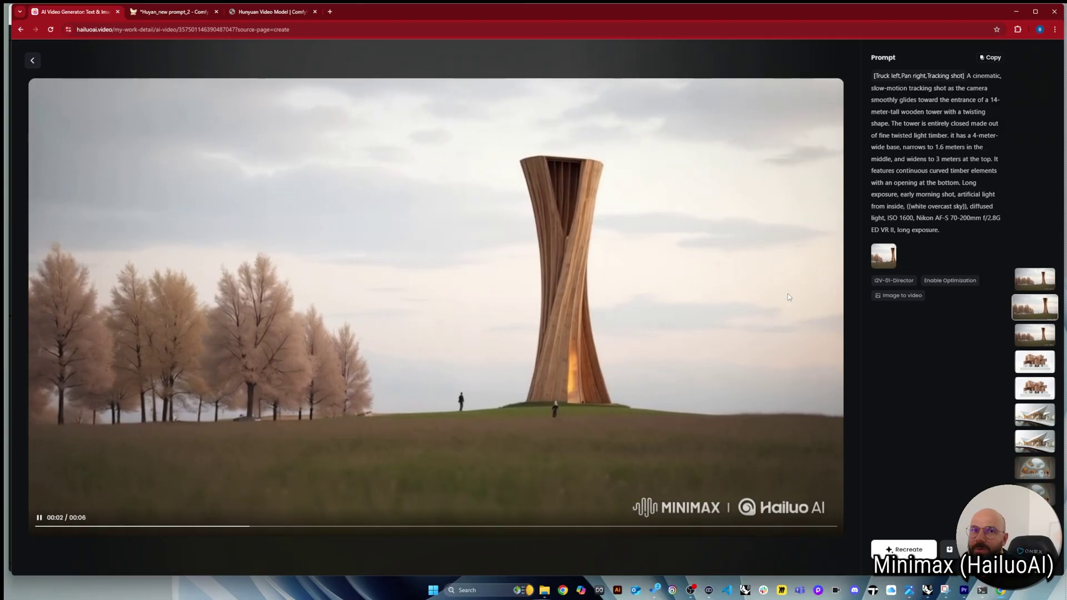
drag(873, 76, 968, 83)
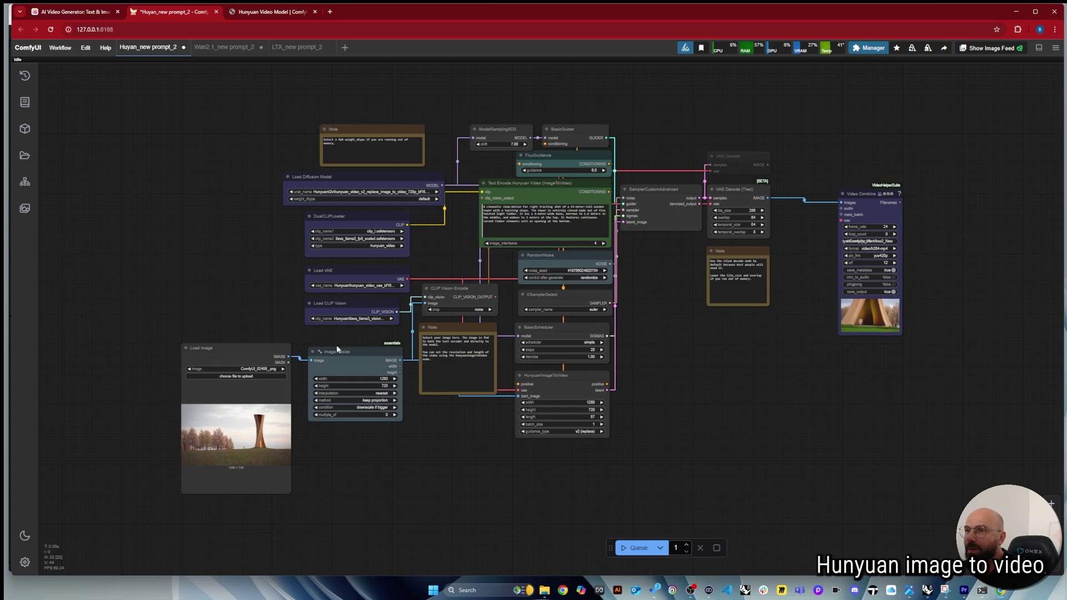
Zoom into the Hunyuan workflow, select the tower Load Image node, then go to the Hunyuan examples page.
scroll(398, 431, up, 4)
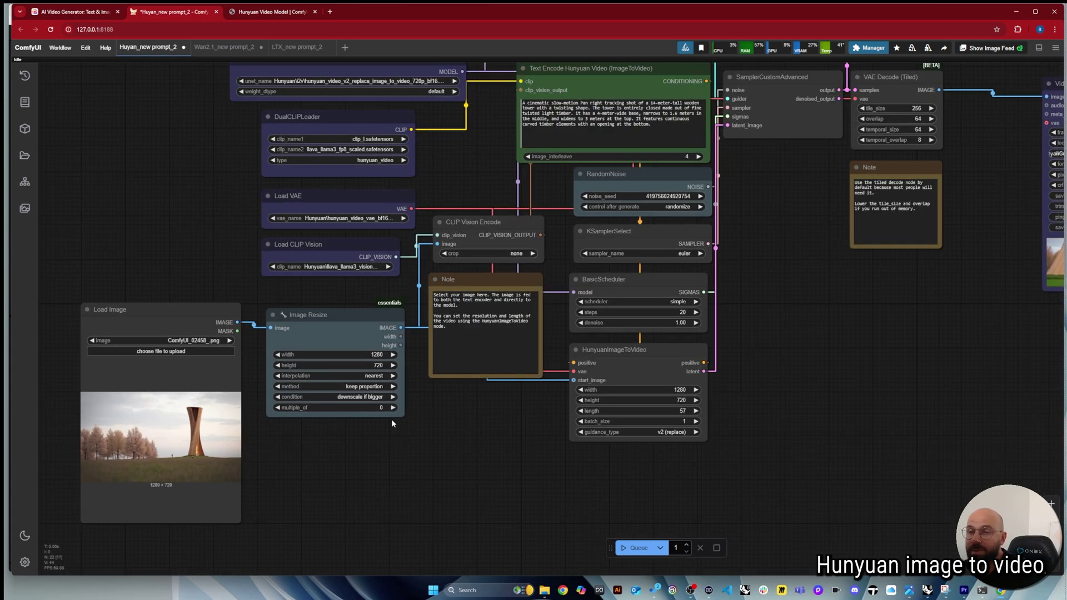
scroll(425, 417, left, 2)
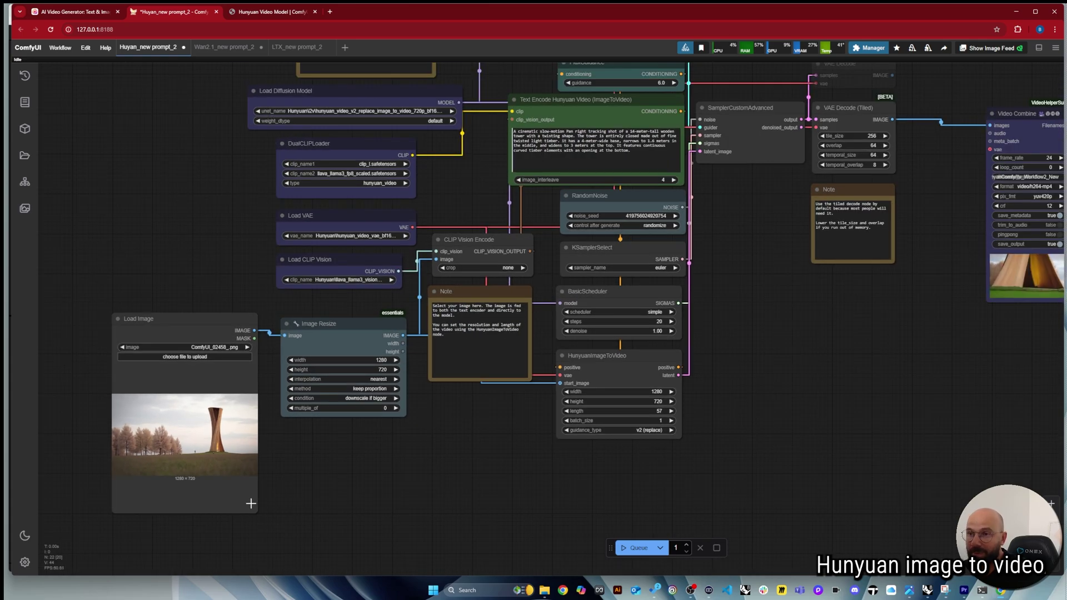
drag(187, 307, 189, 309)
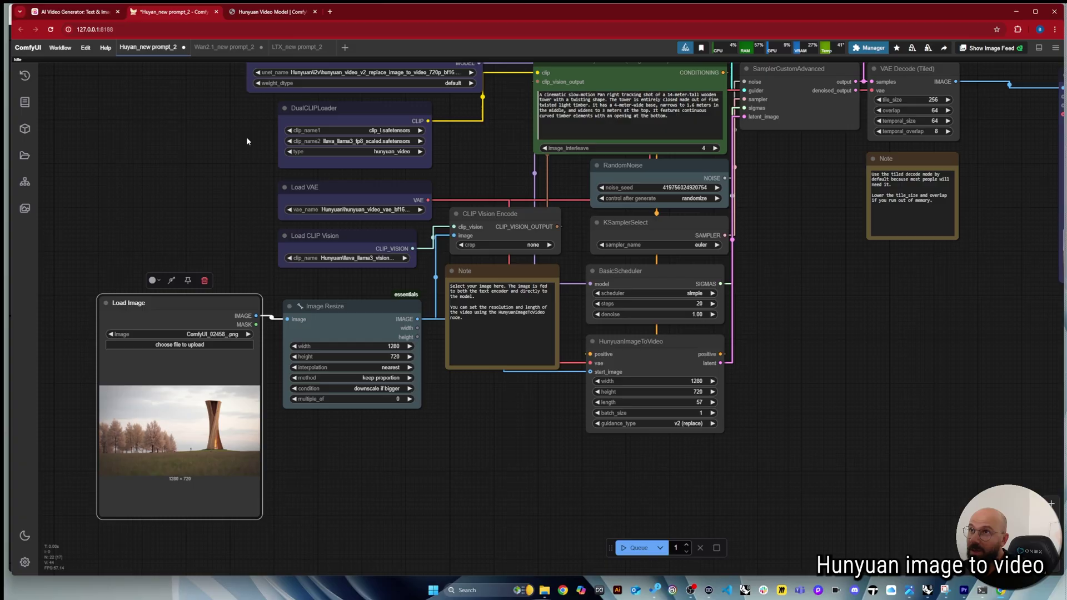
click(270, 12)
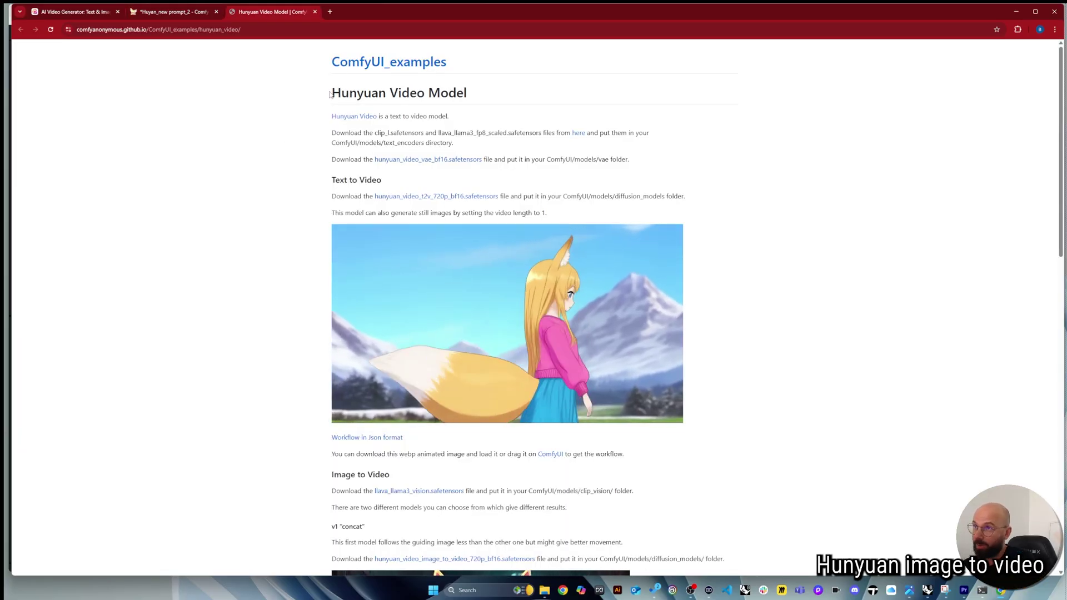
Highlight the Hunyuan Video Model heading, Text to Video instructions and Image to Video heading.
drag(330, 93, 452, 93)
click(343, 189)
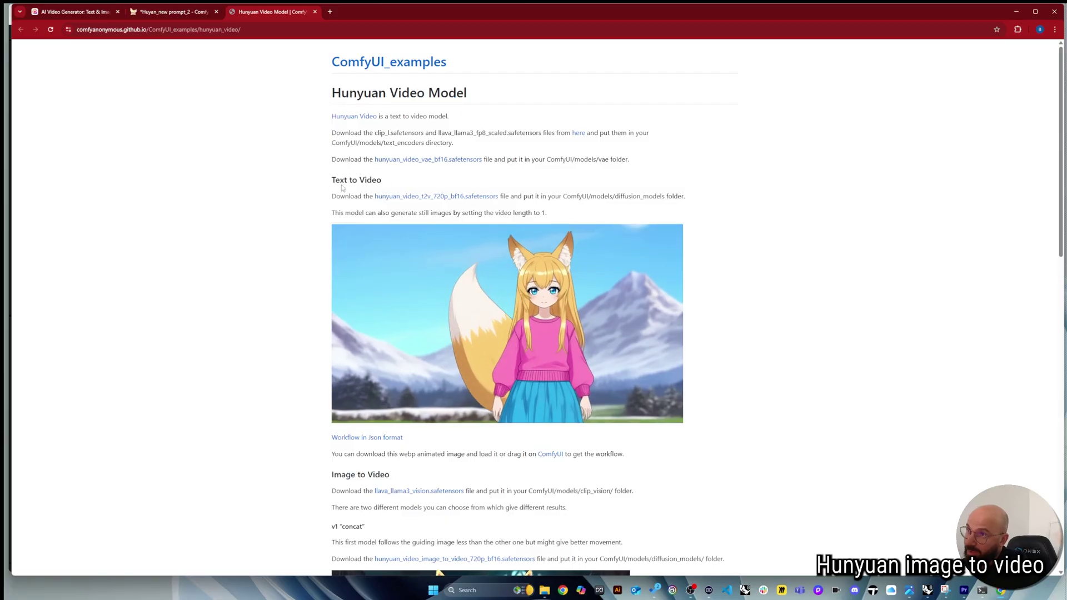
drag(343, 189, 617, 208)
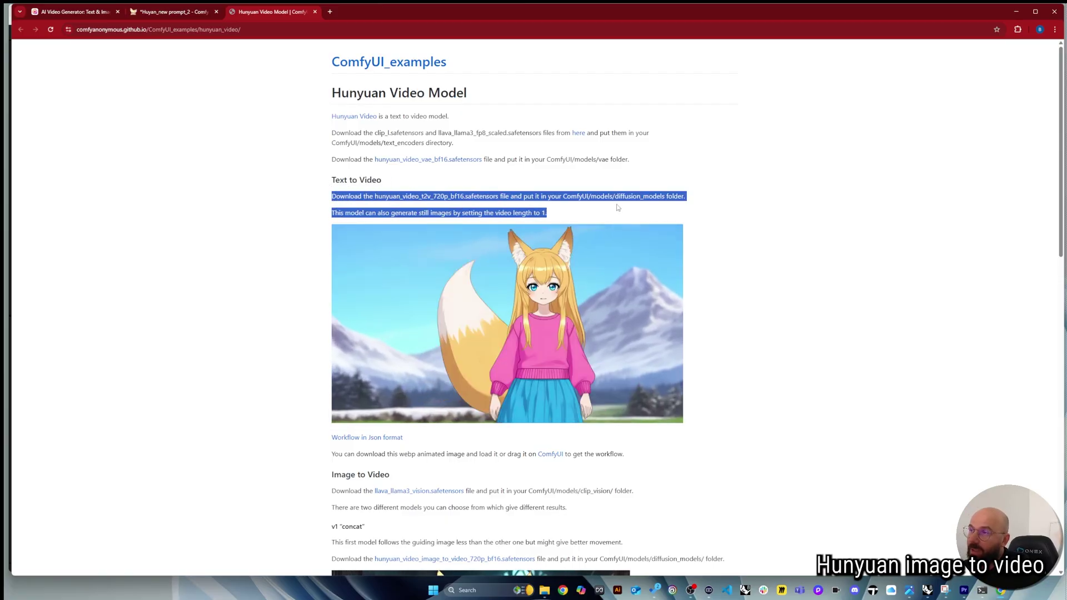
click(618, 207)
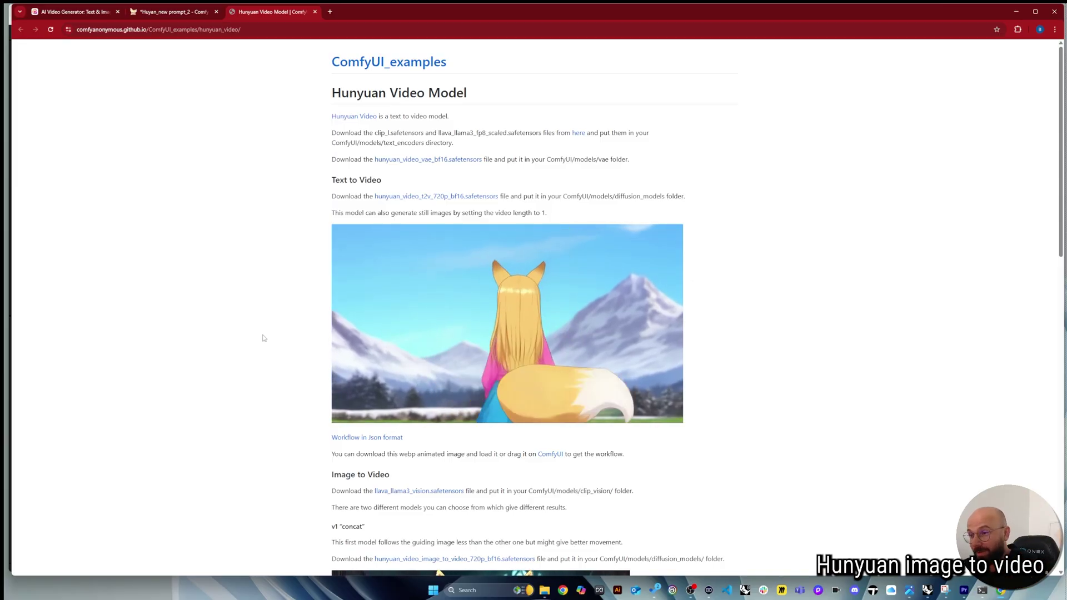
scroll(334, 311, down, 3)
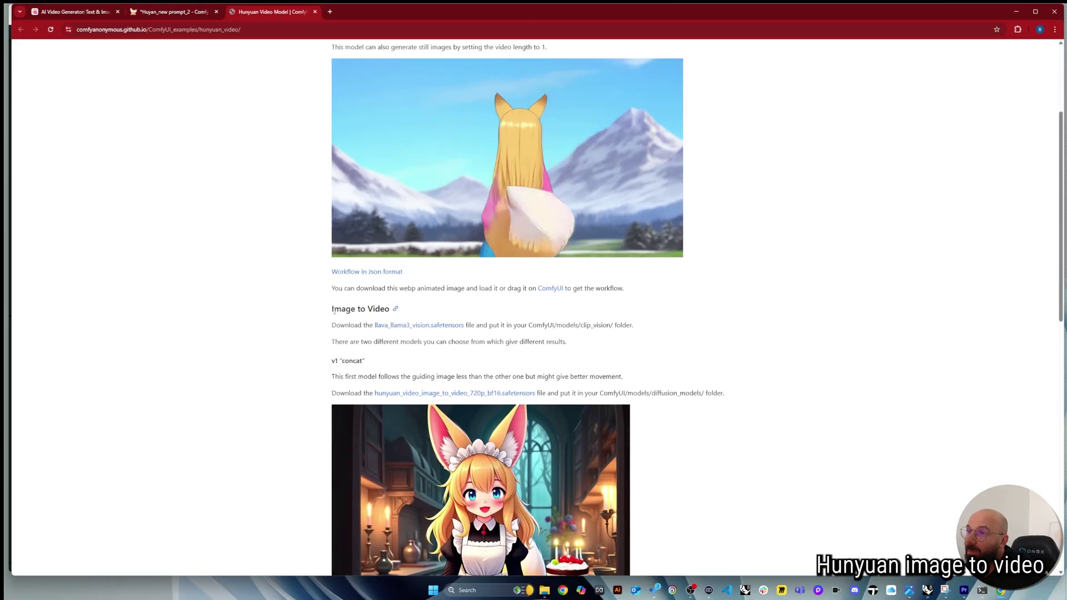
drag(334, 312, 389, 310)
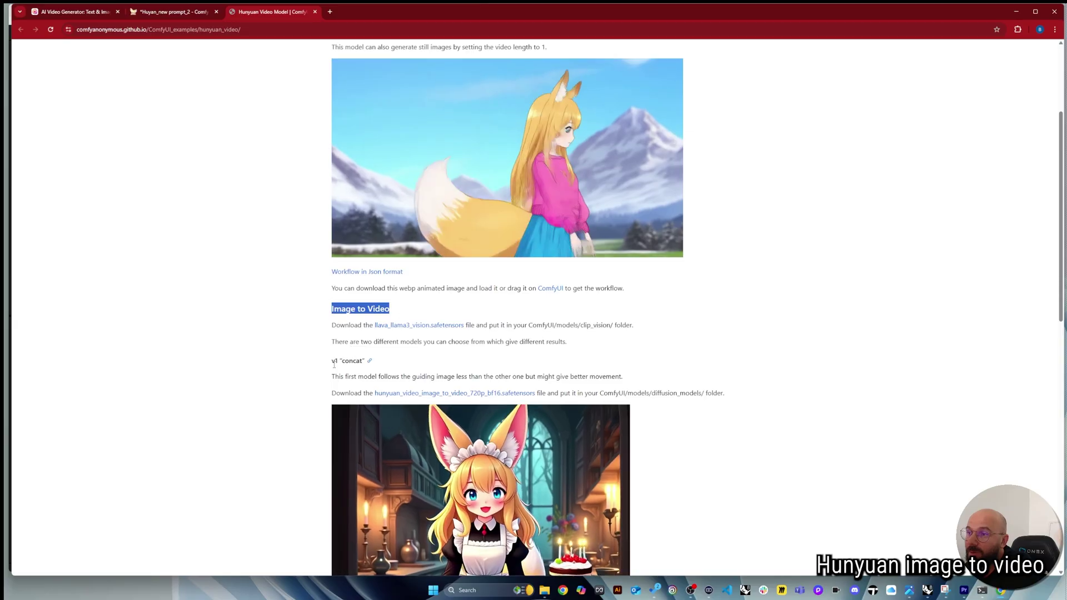
scroll(334, 364, down, 2)
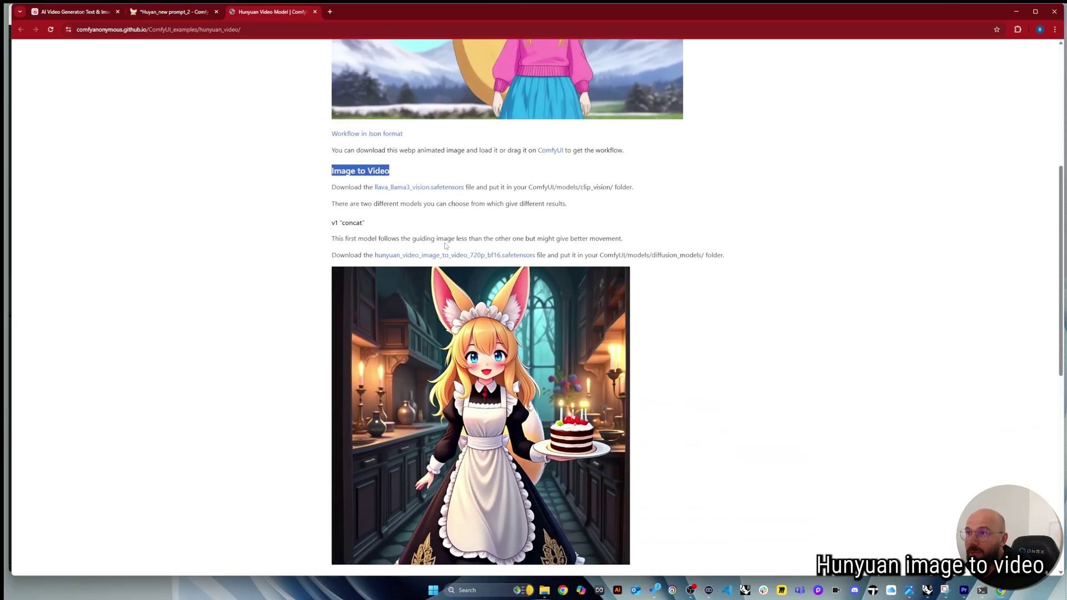
Review the image-to-video v1 concat model and the note that v2 is less dynamic.
drag(353, 223, 331, 223)
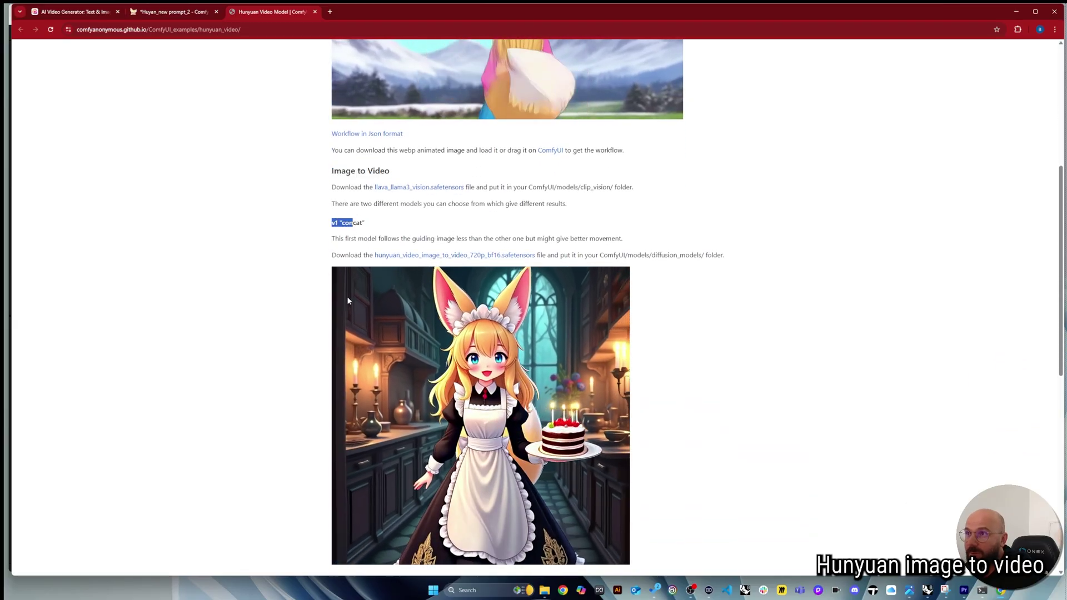
scroll(348, 301, down, 6)
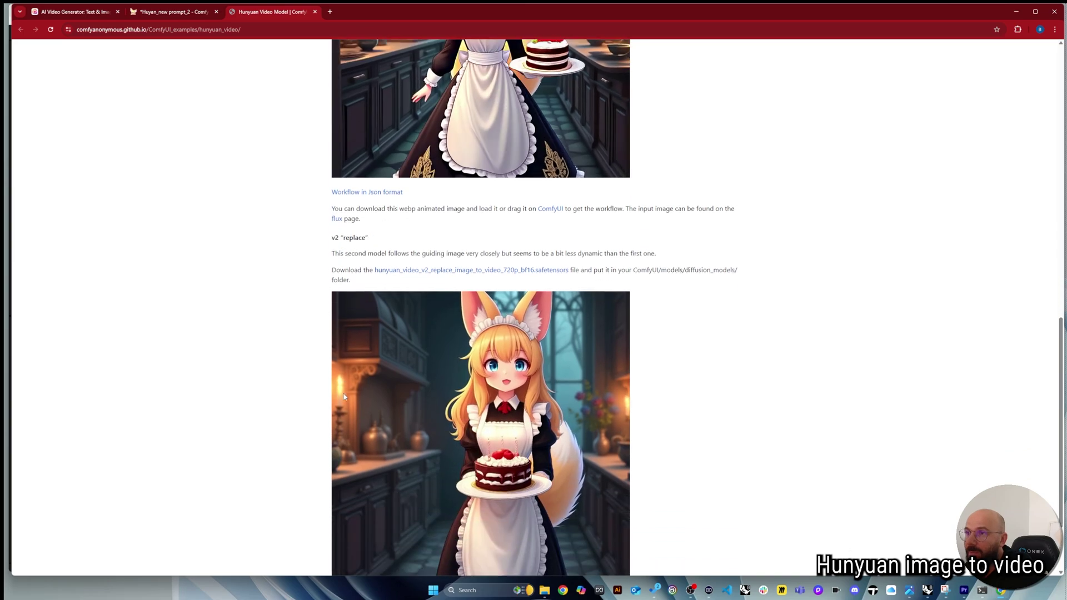
scroll(344, 397, up, 6)
click(420, 209)
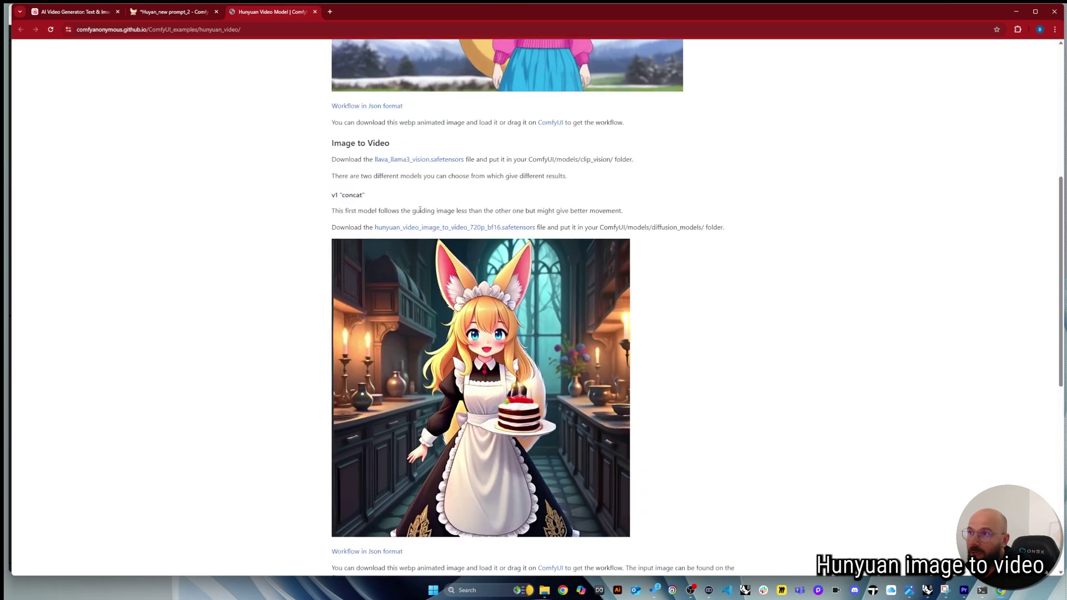
scroll(430, 298, down, 4)
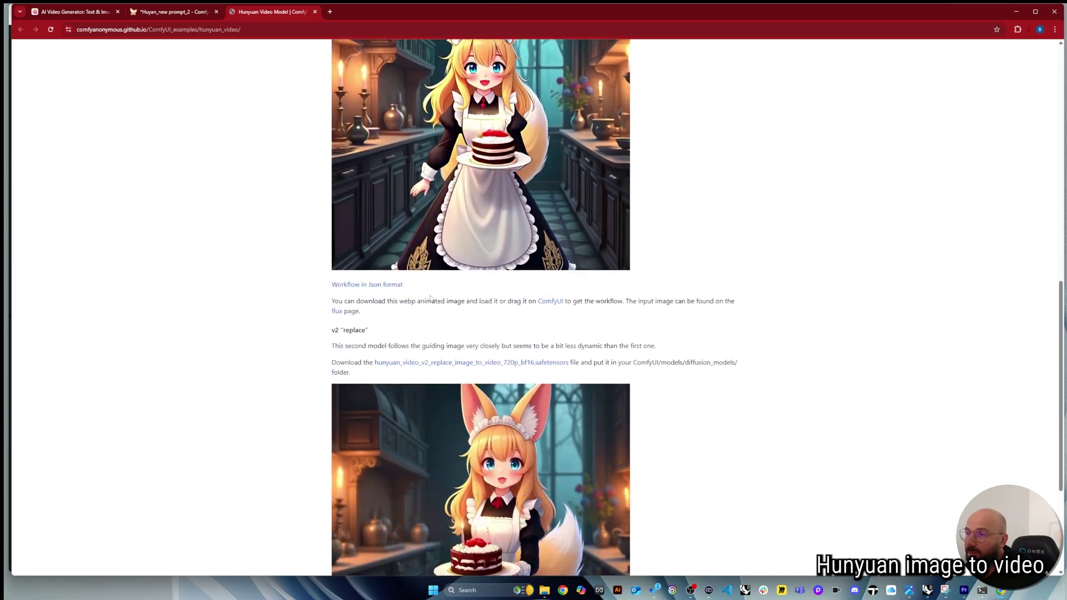
scroll(430, 299, down, 4)
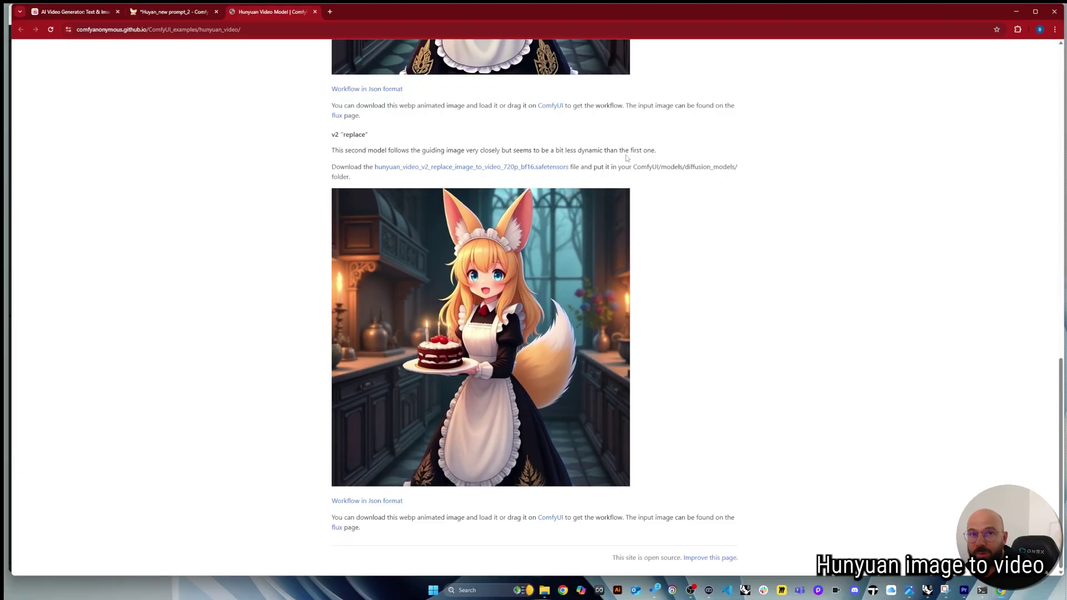
drag(565, 150, 626, 150)
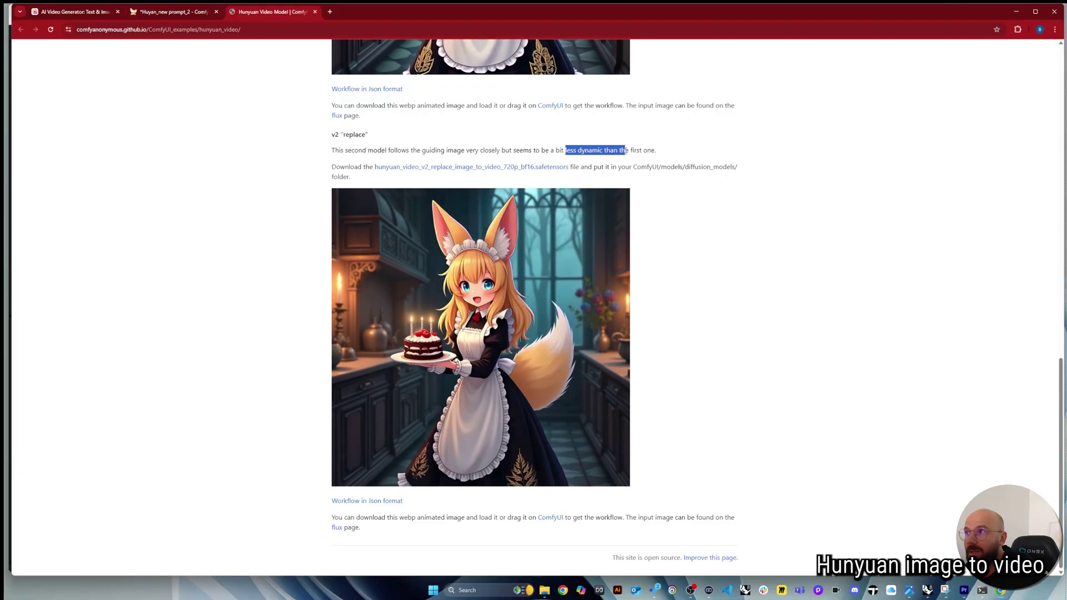
scroll(326, 348, up, 2)
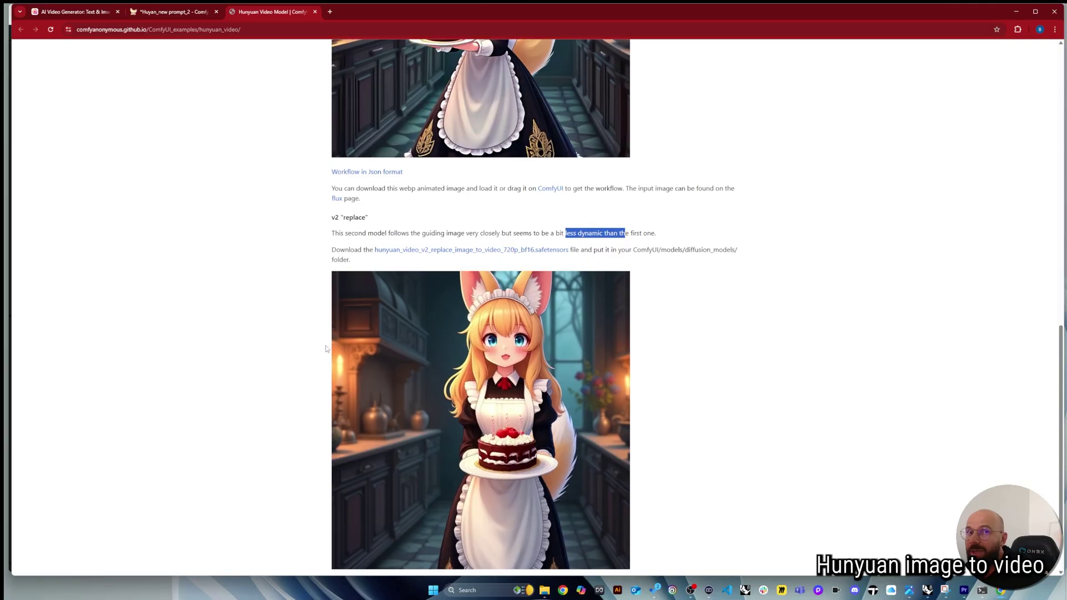
scroll(349, 347, down, 2)
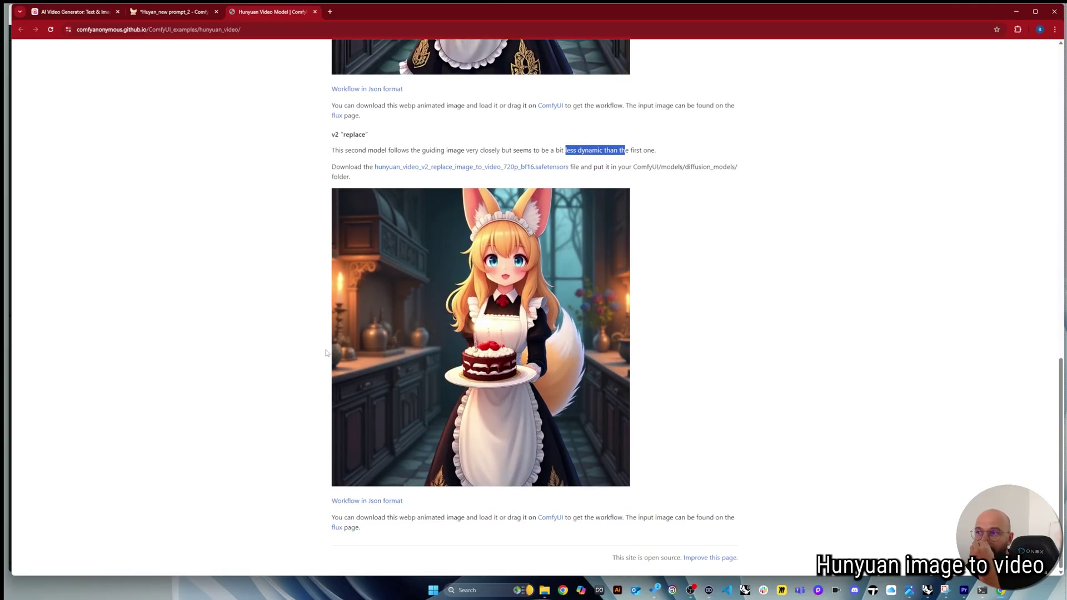
scroll(327, 359, up, 6)
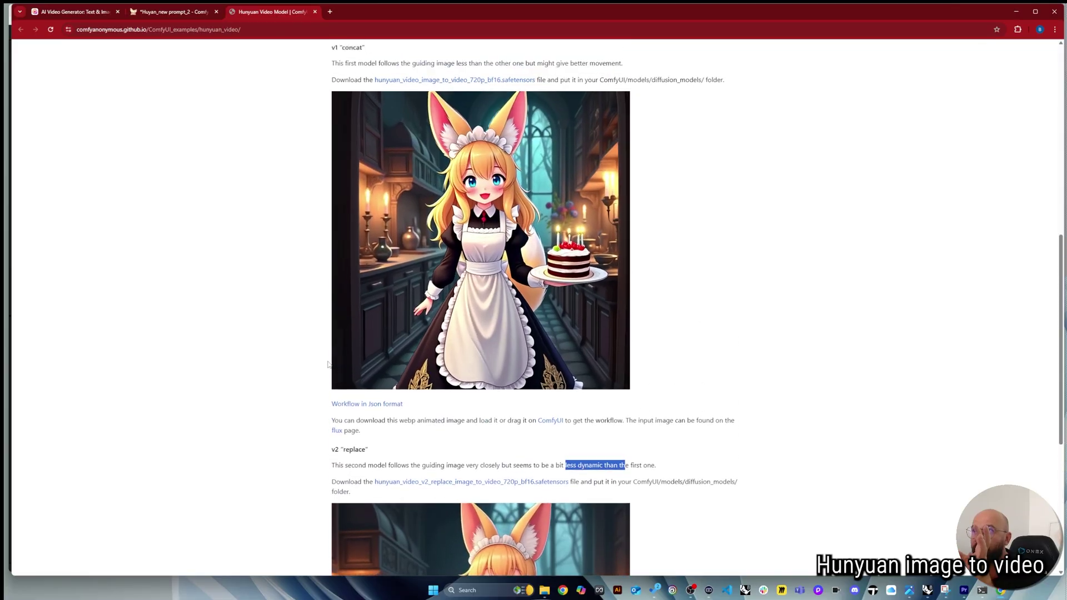
scroll(327, 363, up, 2)
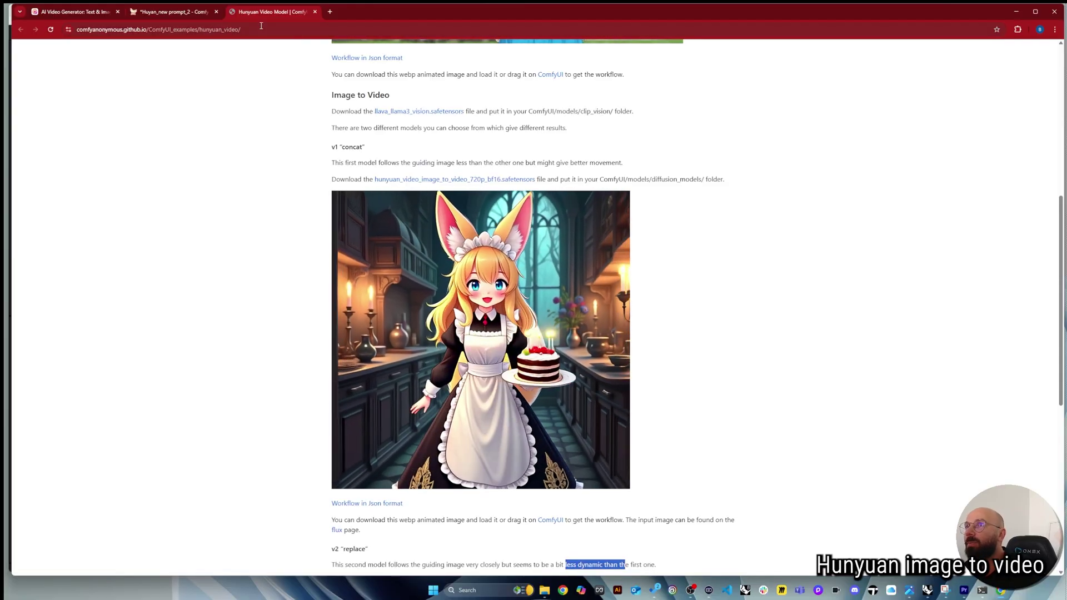
Check the Hunyuan image-to-video workflow in the ComfyUI tab.
click(172, 11)
scroll(406, 454, down, 4)
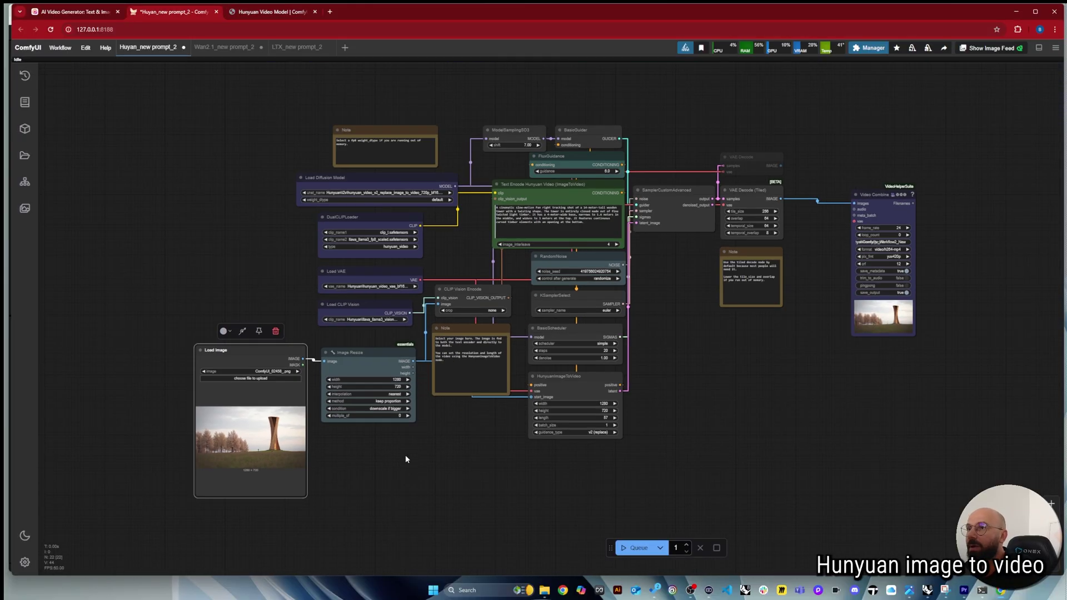
scroll(479, 443, up, 2)
scroll(479, 443, down, 2)
scroll(479, 443, up, 1)
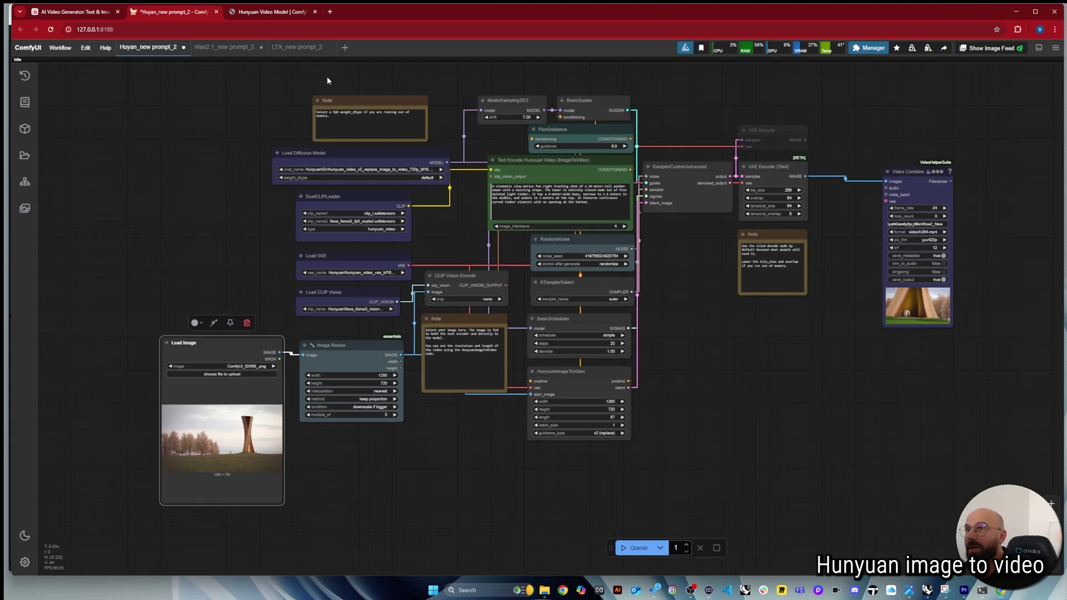
Back on the docs page, save the v2 'replace' Workflow in Json format link.
click(272, 11)
scroll(291, 417, down, 3)
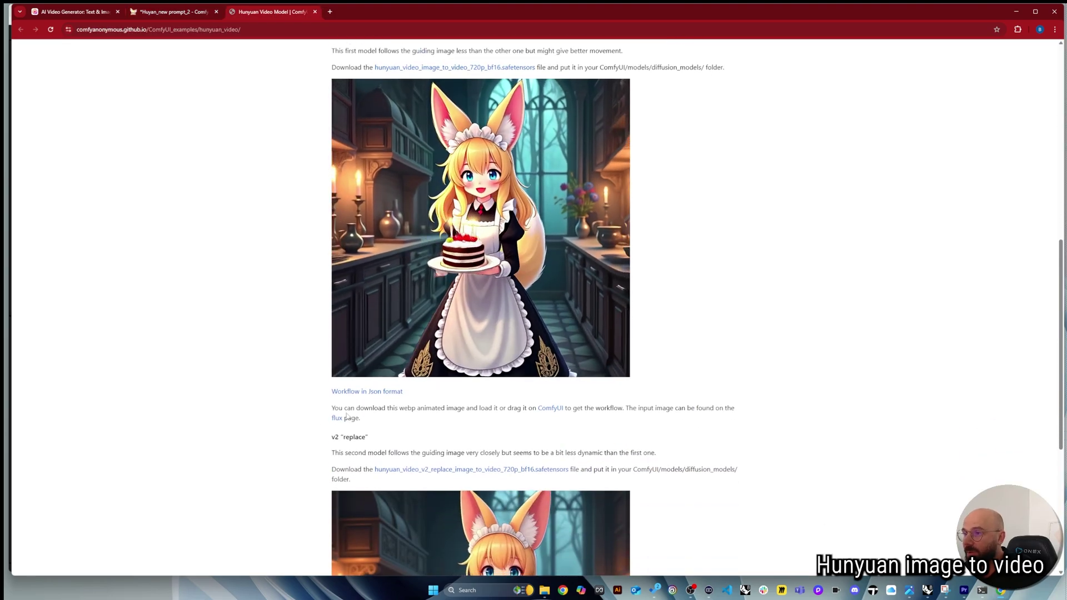
scroll(345, 415, down, 5)
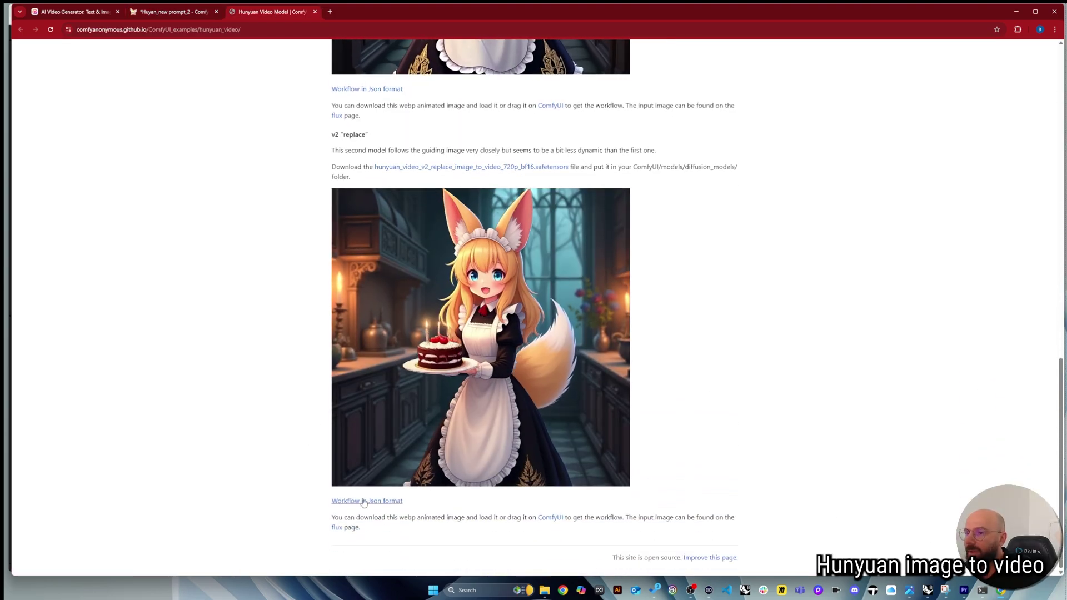
right_click(367, 504)
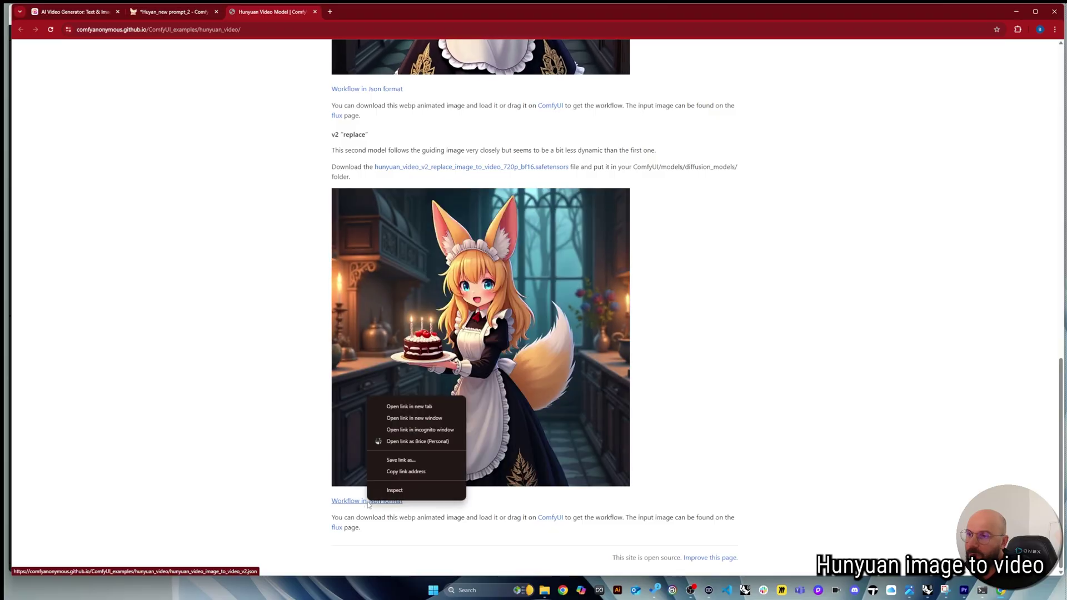
click(403, 461)
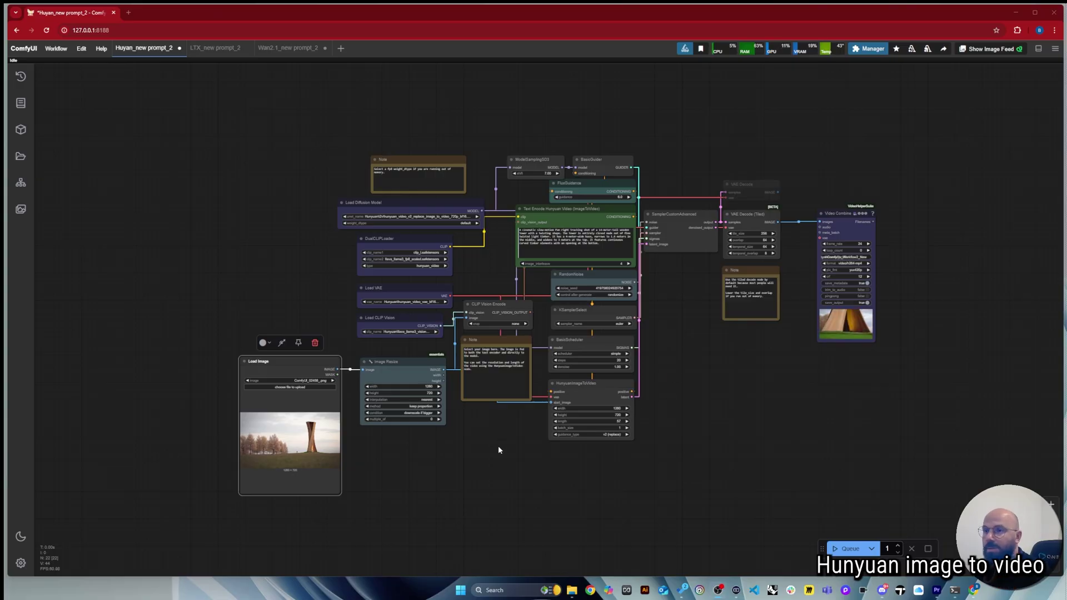
Zoom in and move the Load Image and Image Resize nodes side by side.
scroll(494, 459, up, 6)
scroll(472, 457, down, 5)
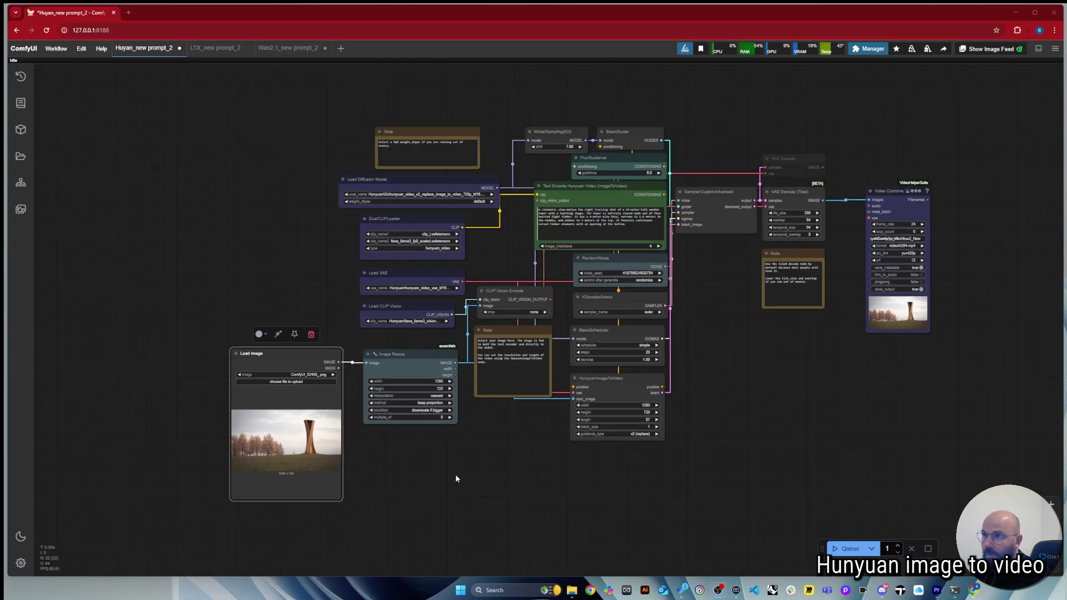
scroll(455, 478, up, 2)
scroll(433, 477, down, 1)
scroll(295, 215, up, 1)
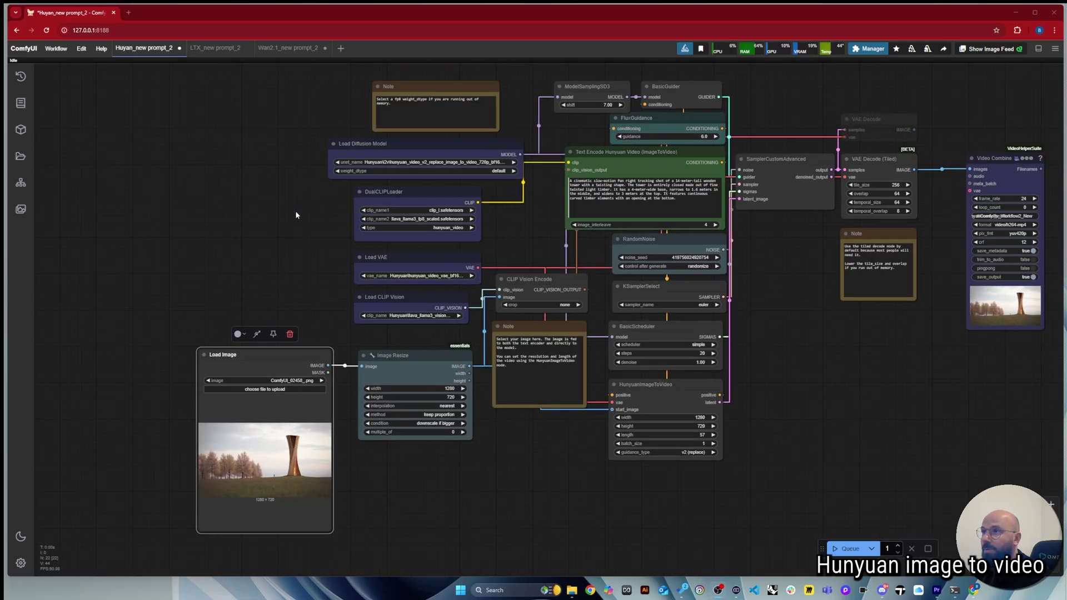
scroll(305, 251, up, 1)
scroll(277, 389, down, 2)
scroll(249, 499, up, 3)
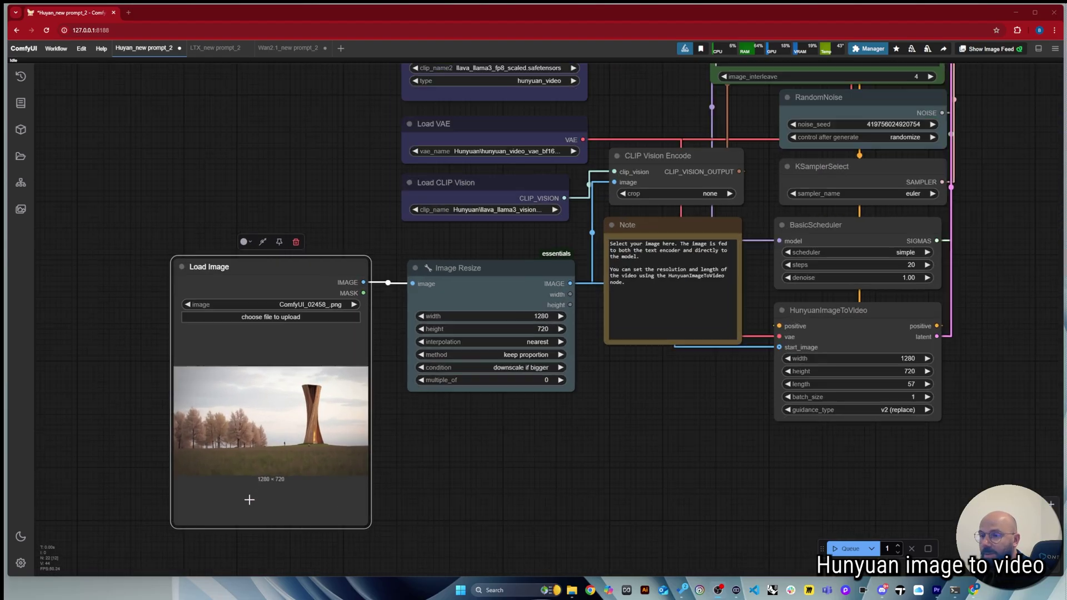
scroll(174, 472, up, 3)
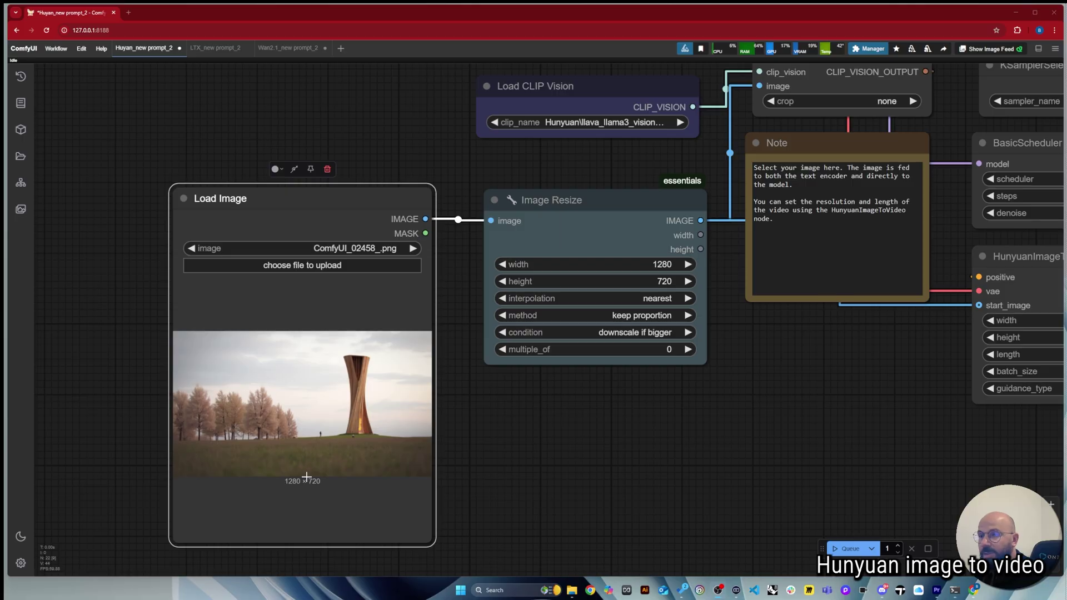
scroll(260, 495, up, 1)
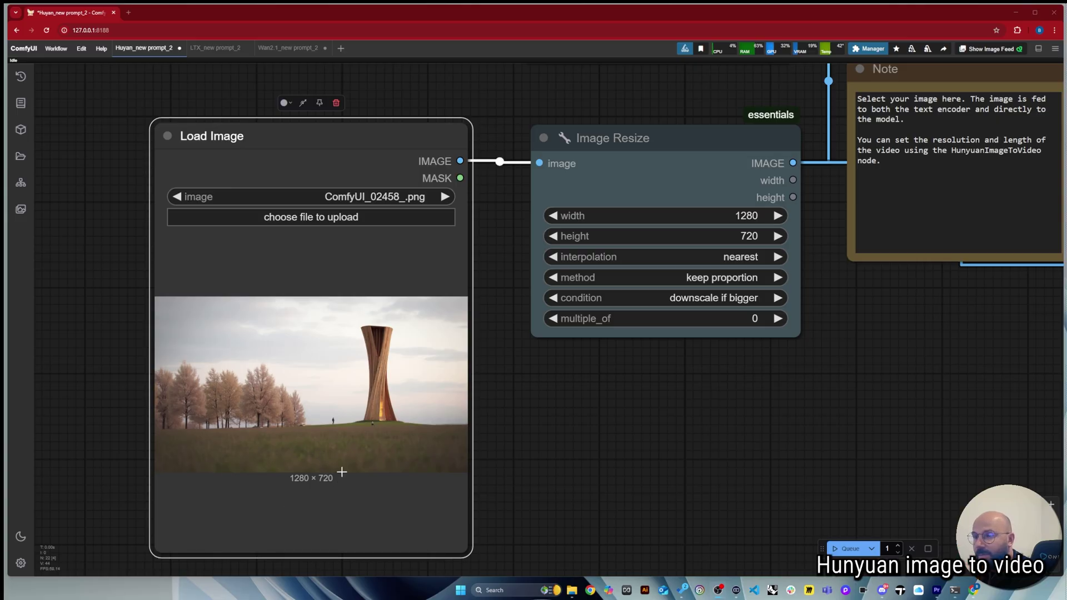
scroll(212, 455, down, 3)
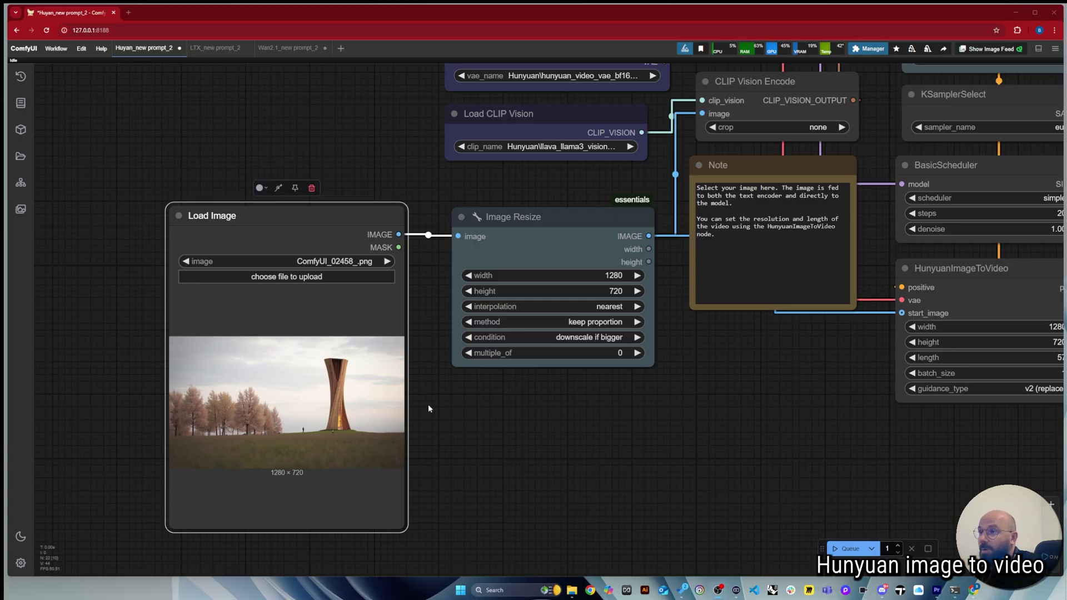
scroll(428, 409, down, 2)
click(489, 250)
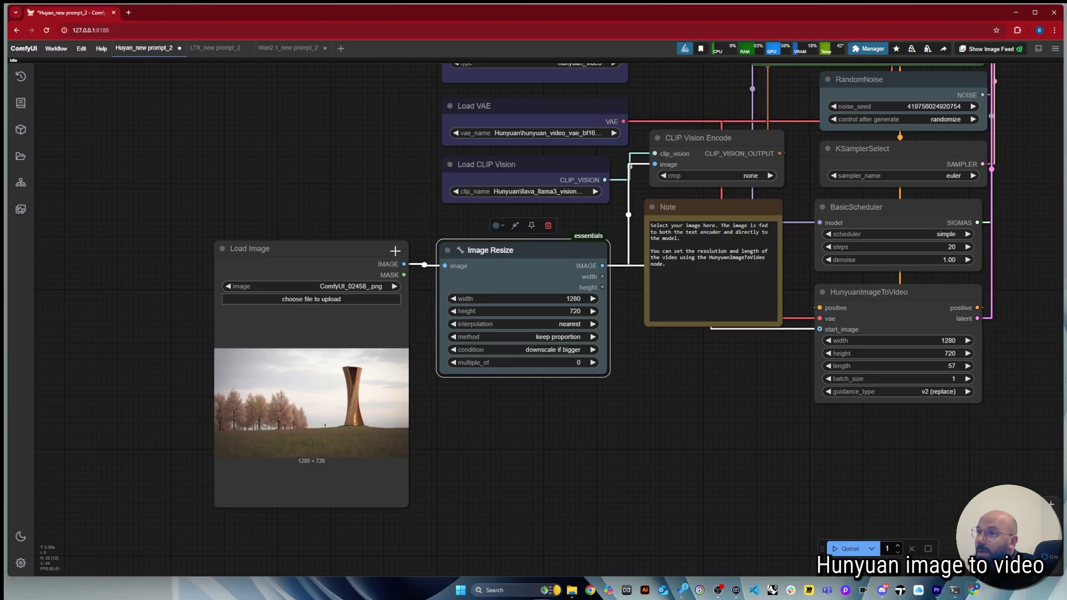
drag(395, 250, 257, 271)
drag(532, 249, 502, 261)
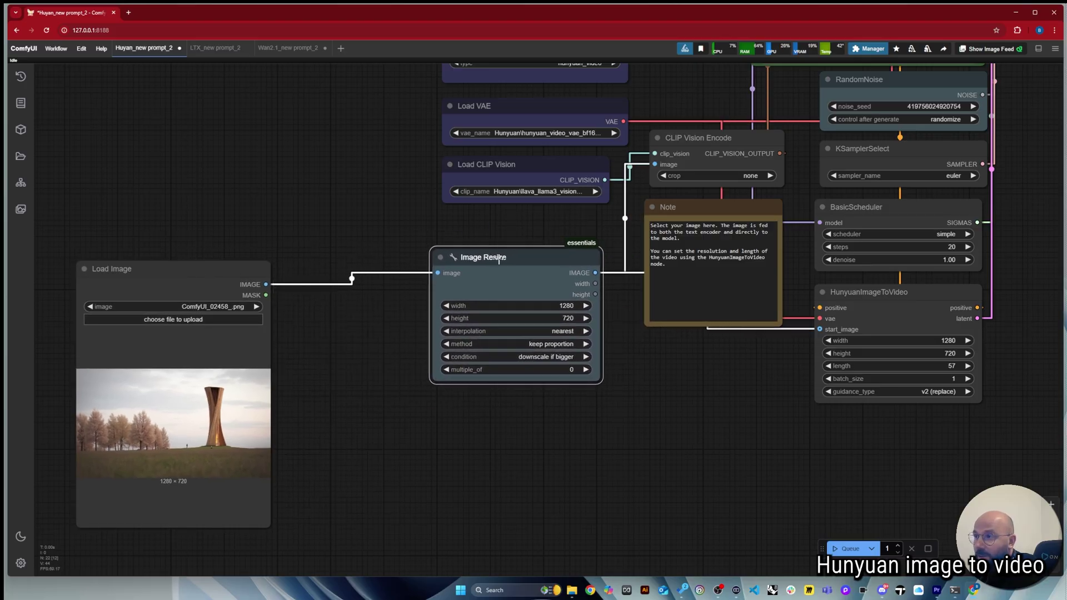
drag(256, 275, 360, 260)
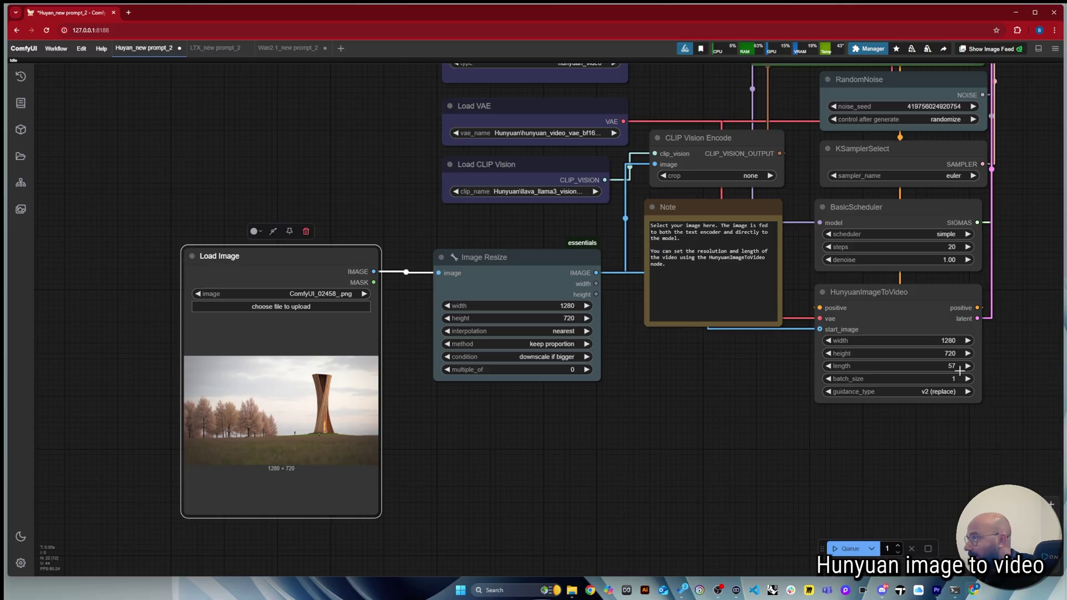
Nudge Load Image slightly right, select Image Resize, and zoom back out.
scroll(999, 328, up, 3)
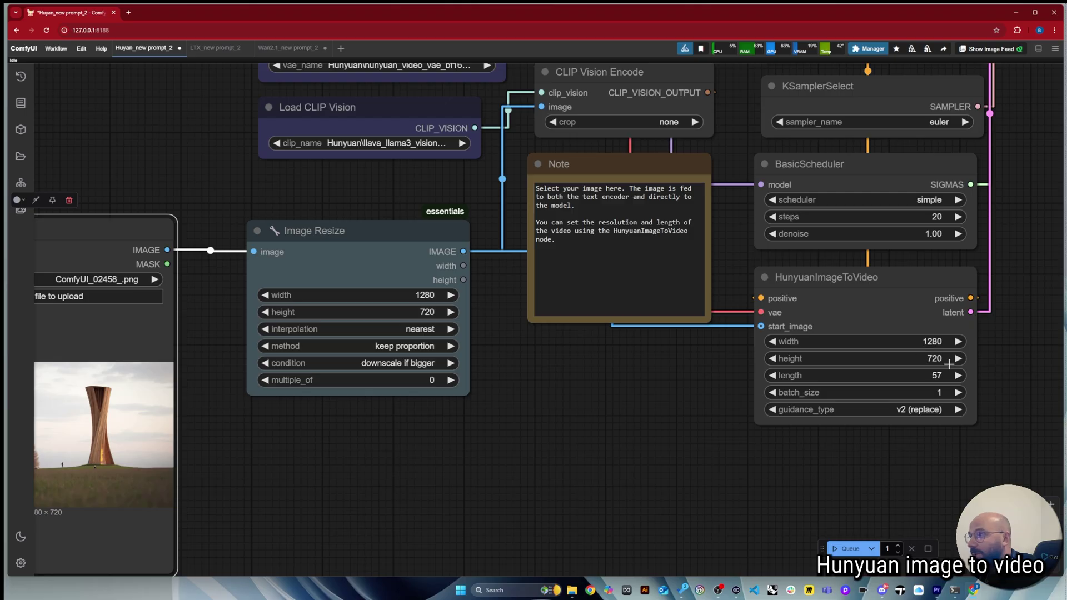
scroll(959, 362, down, 2)
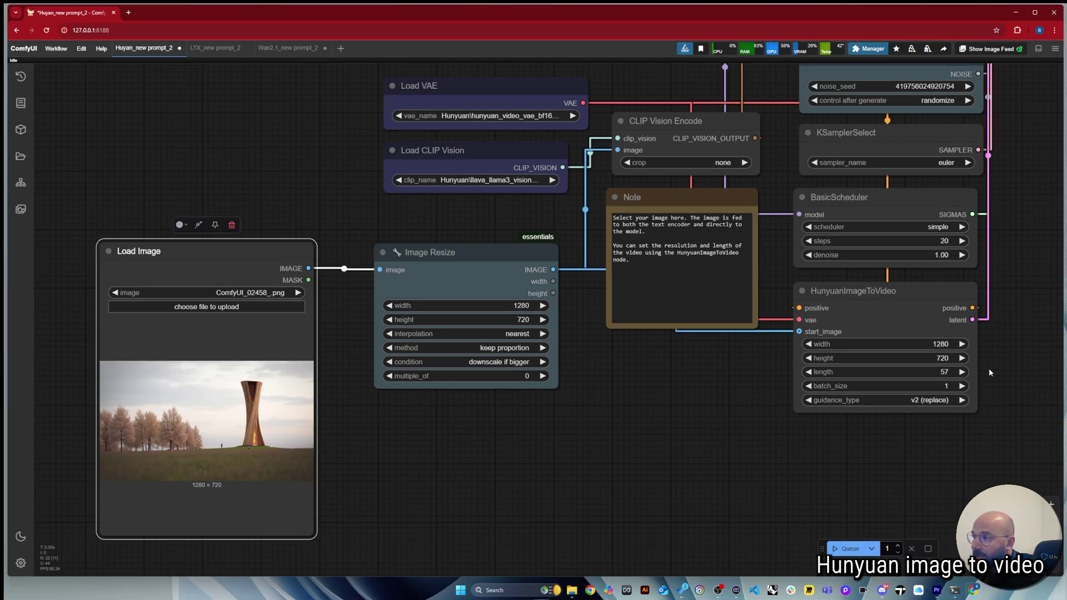
scroll(659, 431, down, 6)
scroll(533, 378, up, 5)
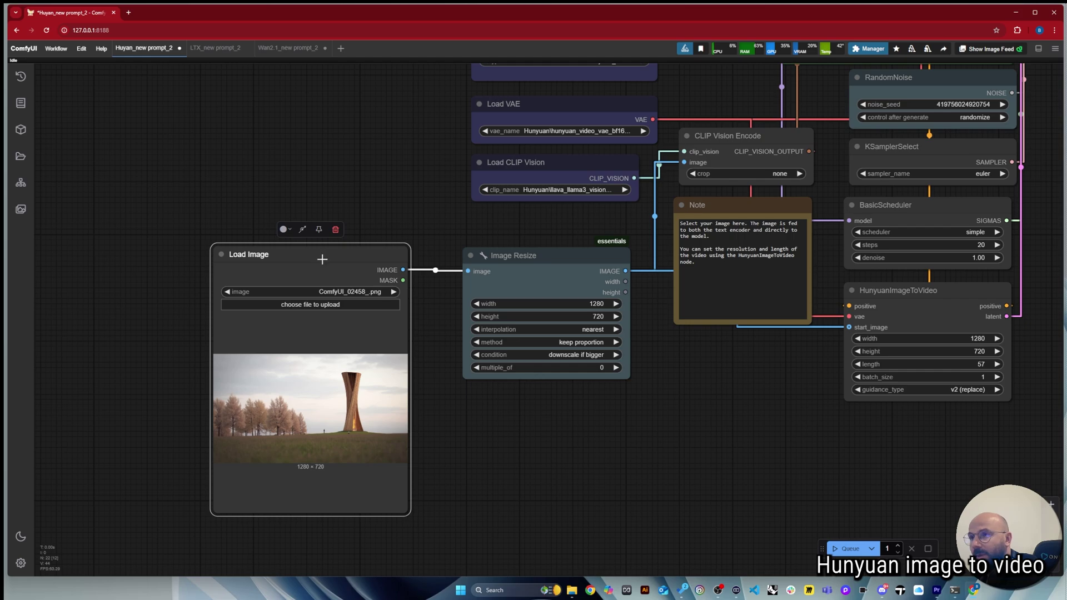
drag(323, 259, 332, 262)
click(557, 268)
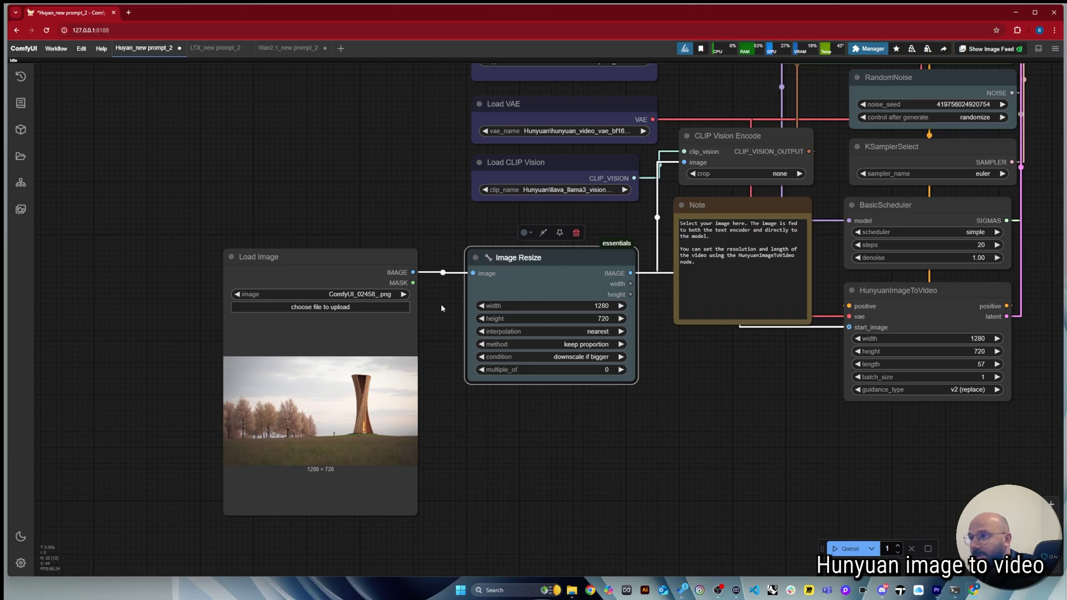
scroll(441, 308, down, 5)
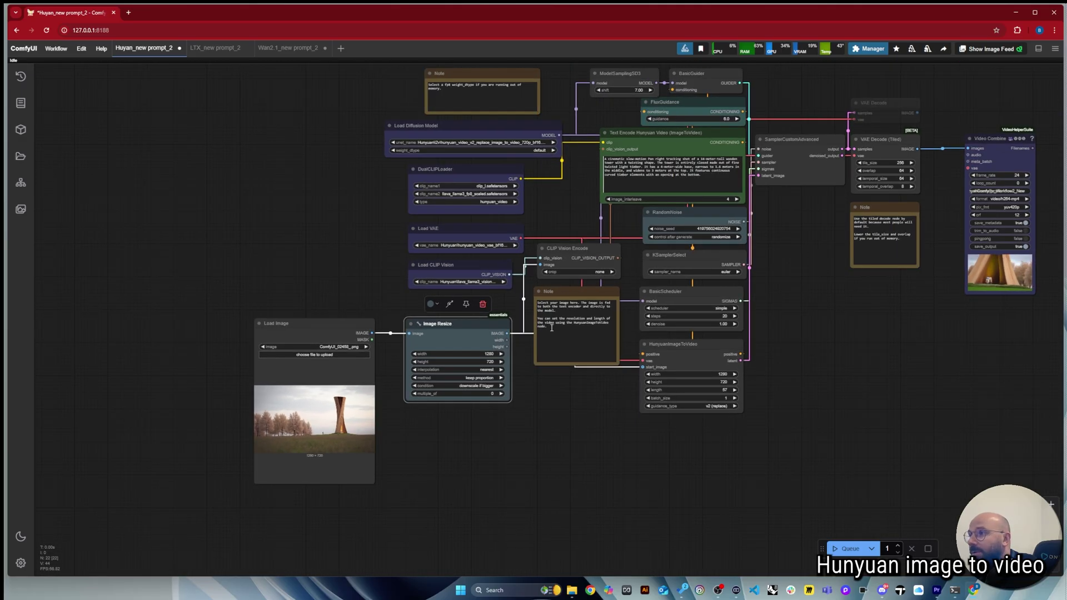
scroll(694, 356, up, 5)
click(703, 339)
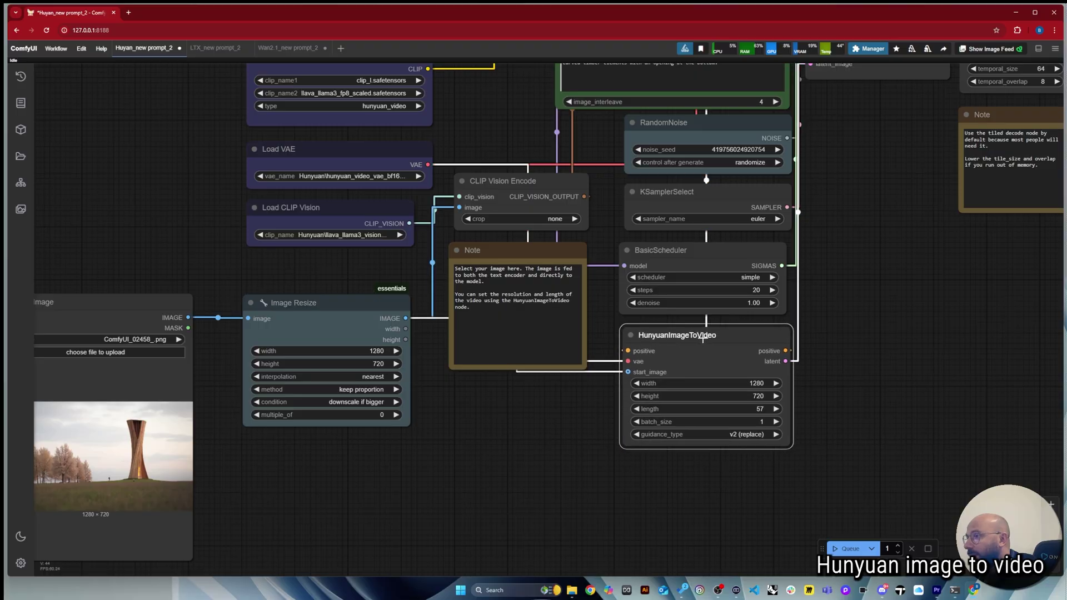
drag(702, 339, 700, 340)
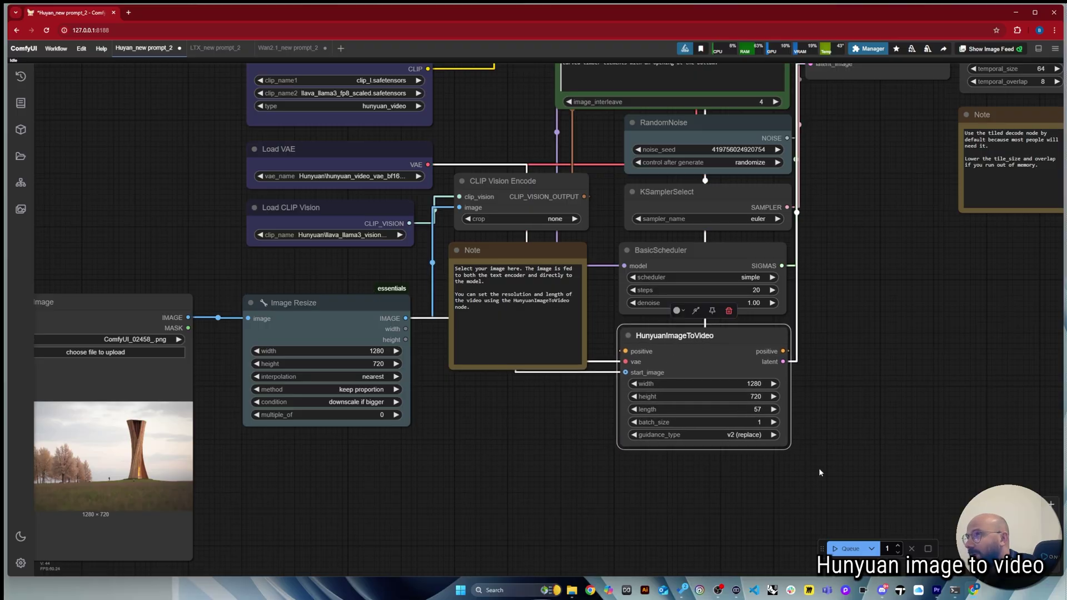
scroll(626, 472, down, 3)
scroll(734, 447, up, 3)
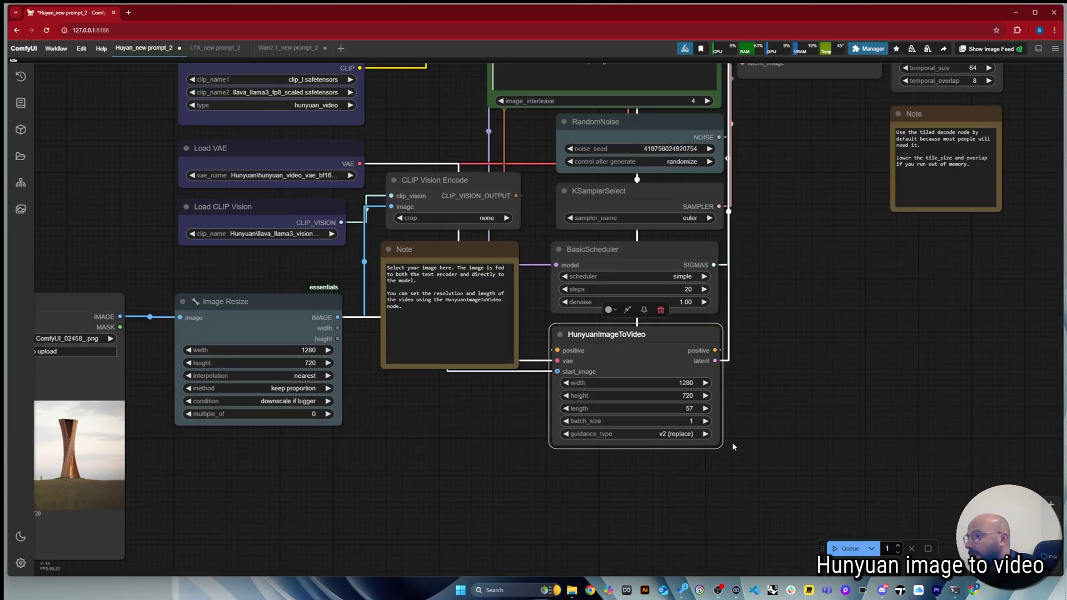
scroll(699, 464, up, 4)
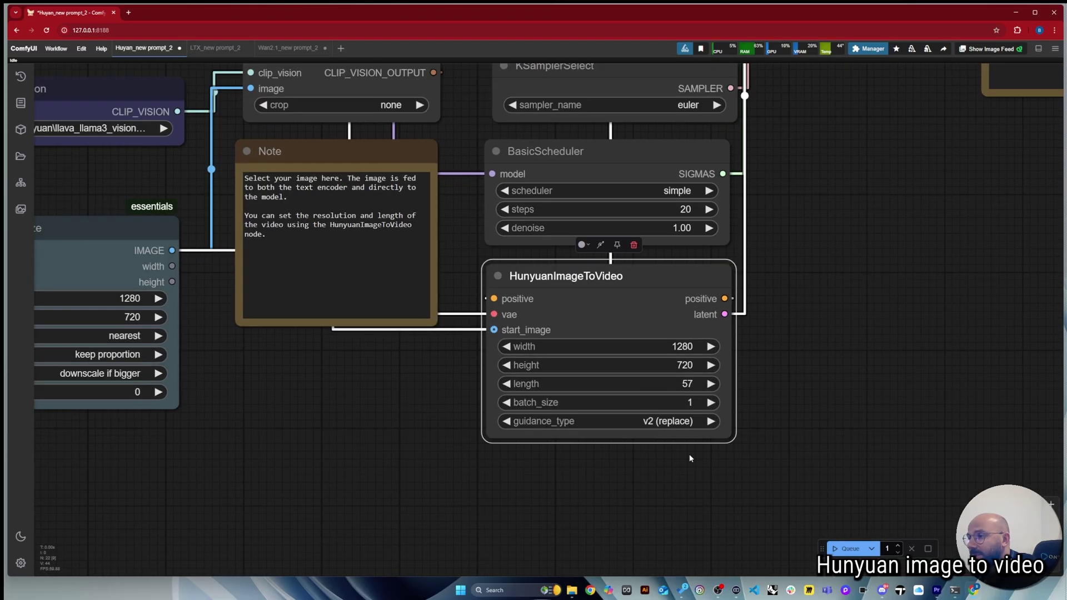
click(675, 424)
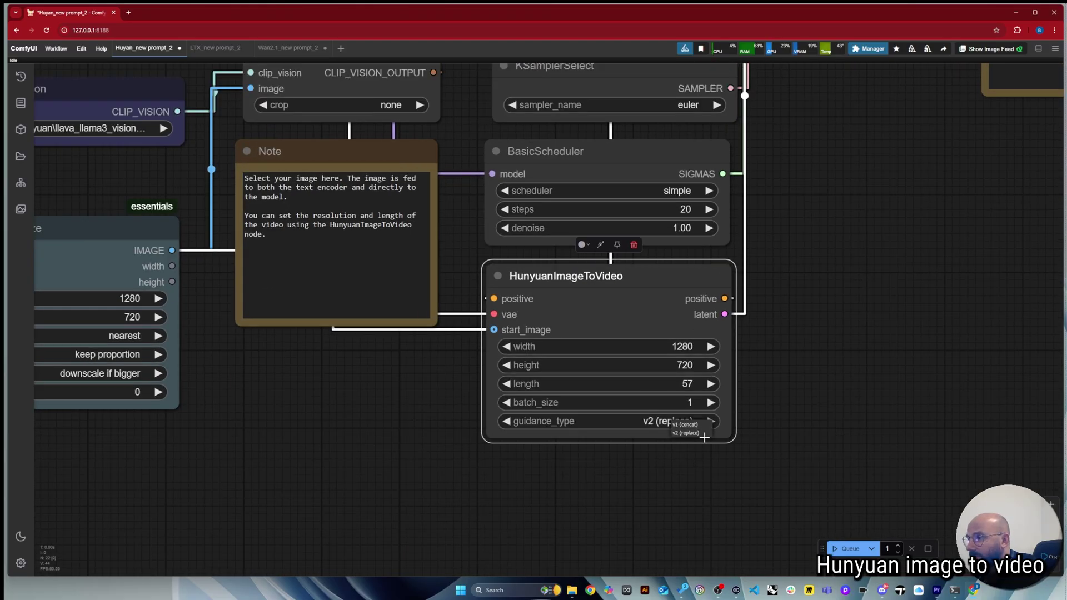
click(686, 446)
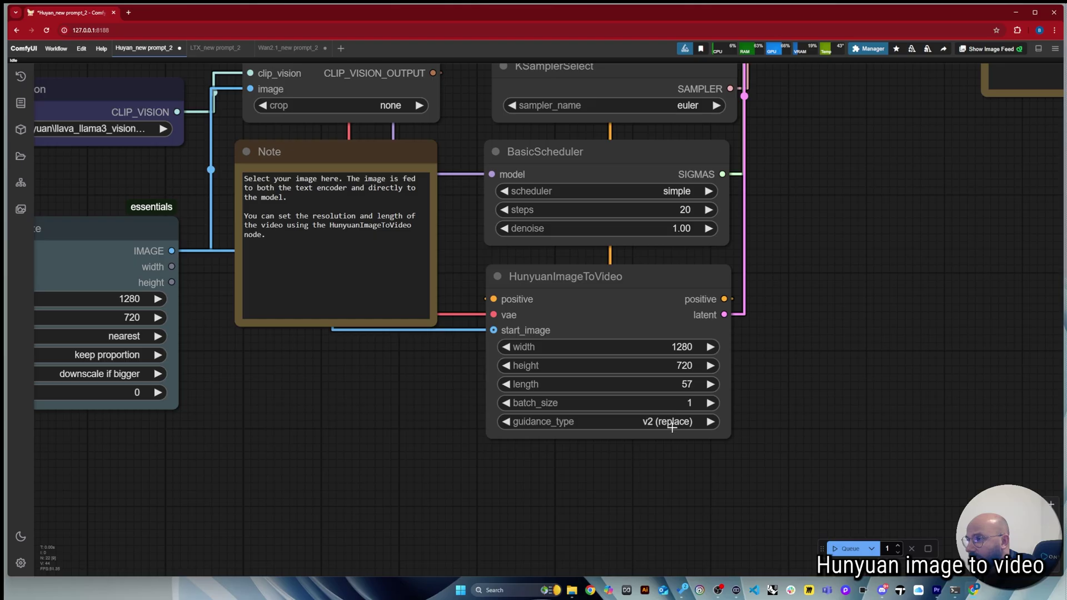
scroll(710, 451, down, 7)
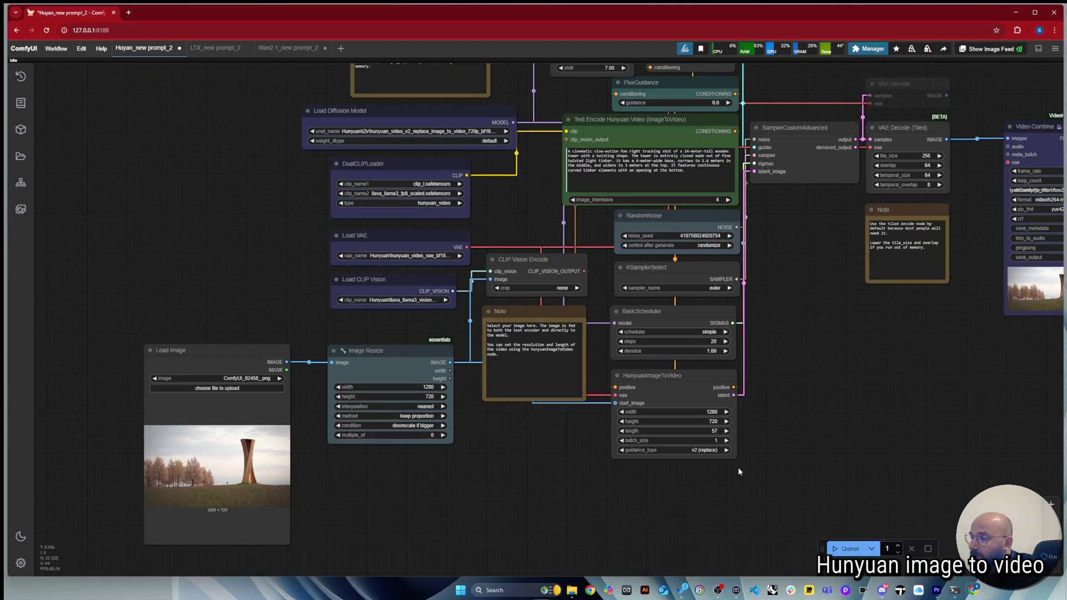
Keep the v2 replace image-to-video model in Load Diffusion Model and nudge that node left.
scroll(732, 466, down, 1)
scroll(371, 289, up, 3)
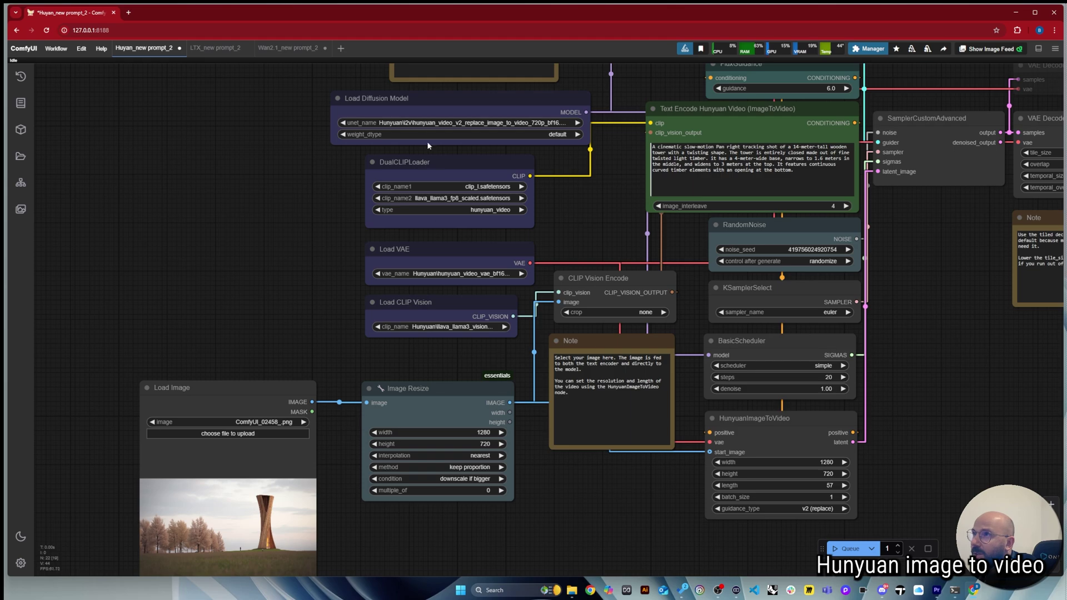
scroll(461, 122, up, 3)
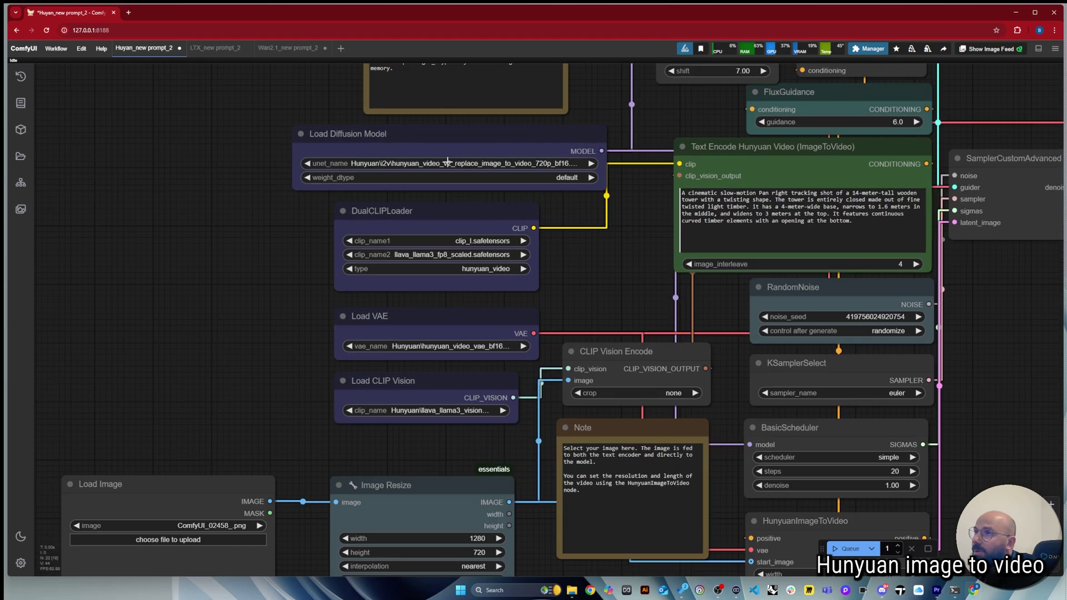
click(448, 162)
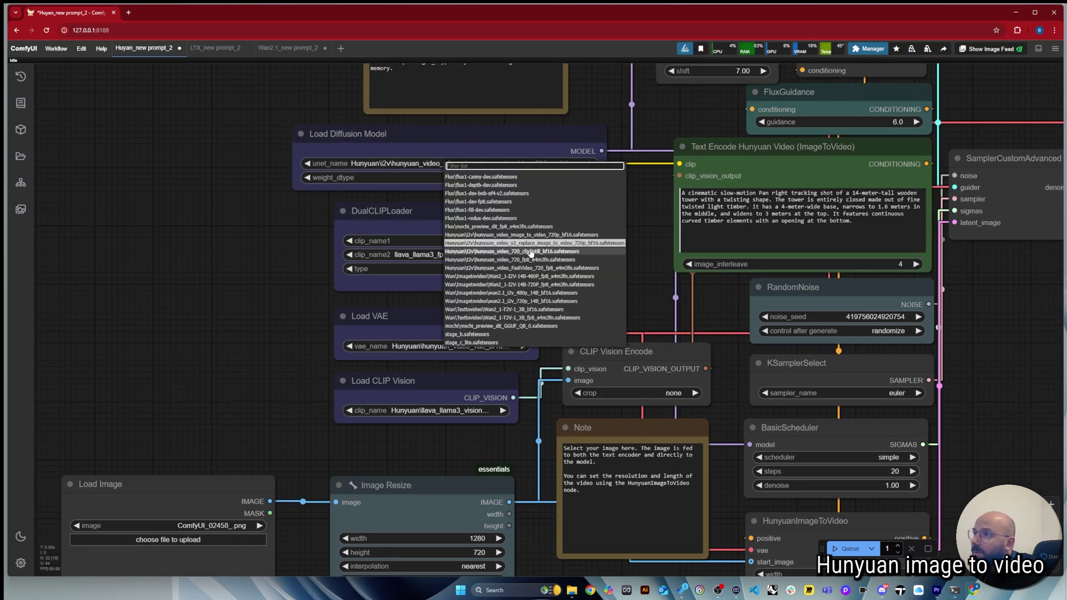
click(287, 251)
scroll(255, 331, down, 2)
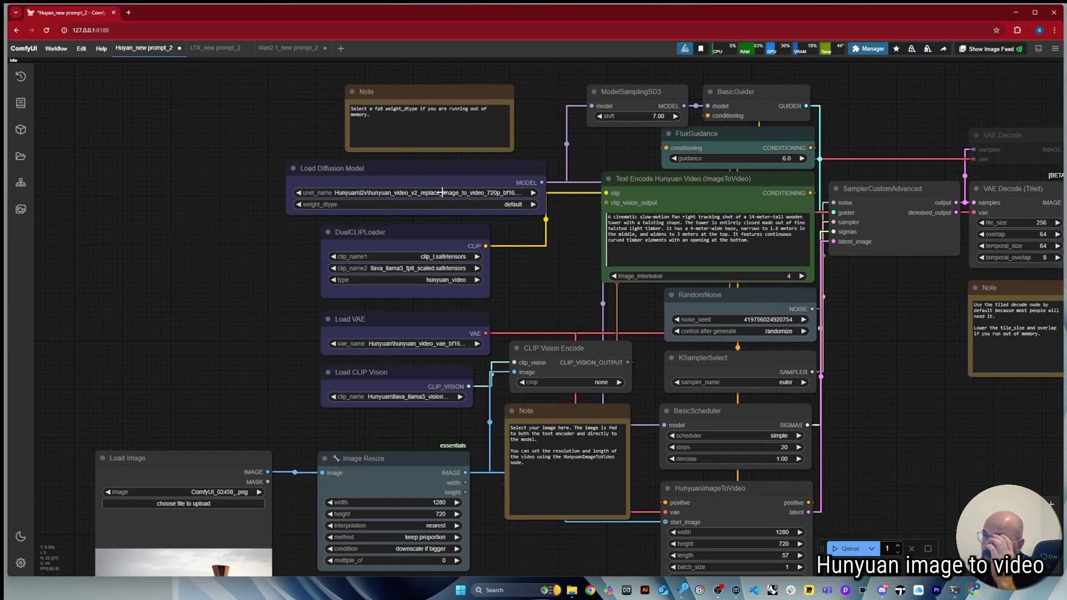
click(438, 176)
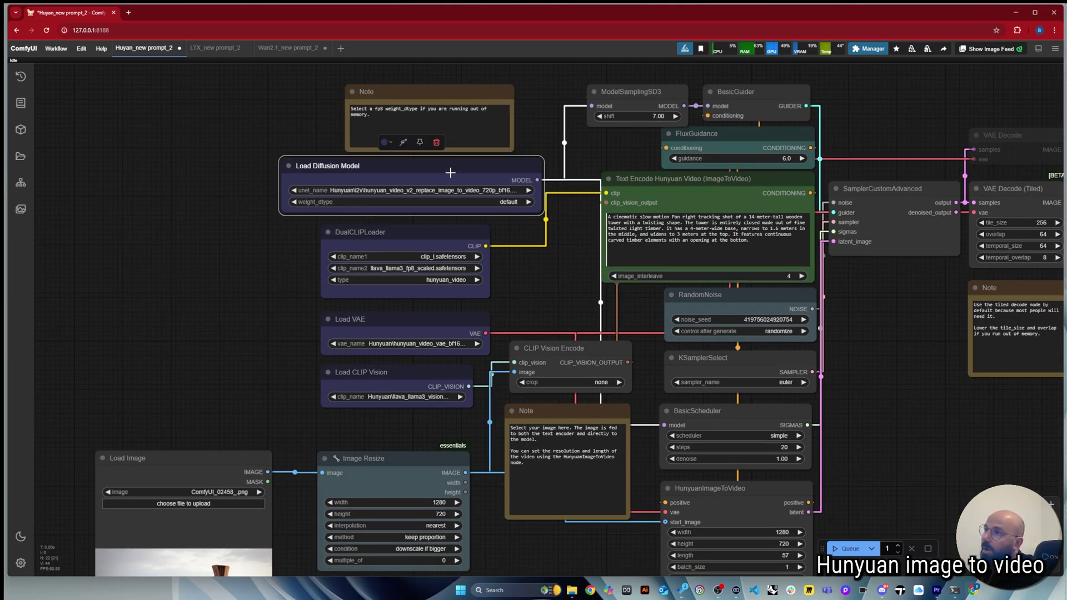
drag(455, 178, 430, 178)
Shift the DualCLIPLoader, ModelSamplingSD3 and BasicGuider nodes slightly up and left.
scroll(253, 302, down, 3)
scroll(259, 301, up, 2)
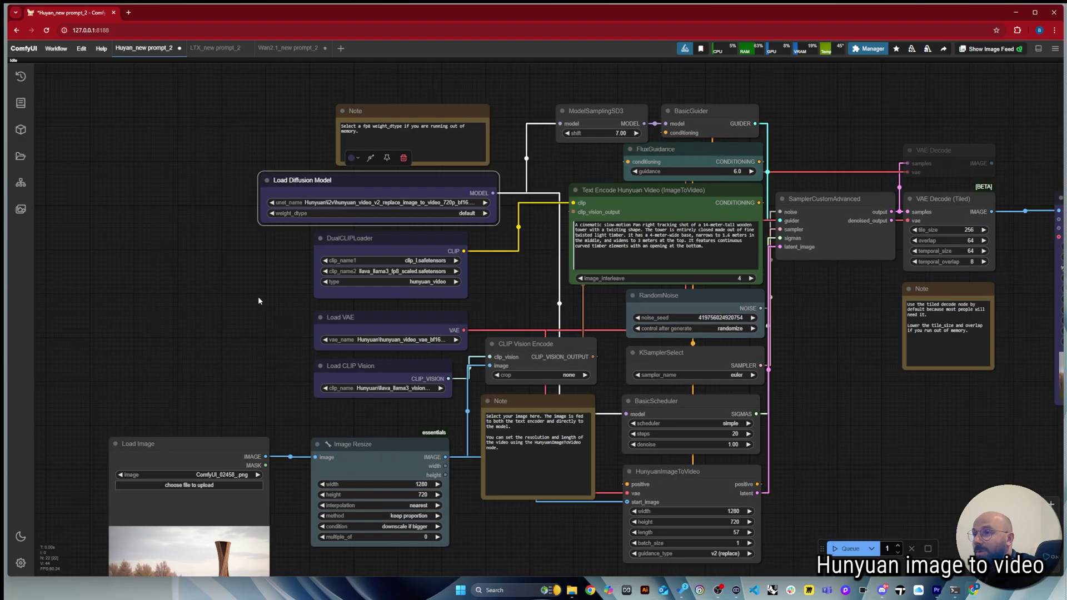
drag(337, 243, 335, 244)
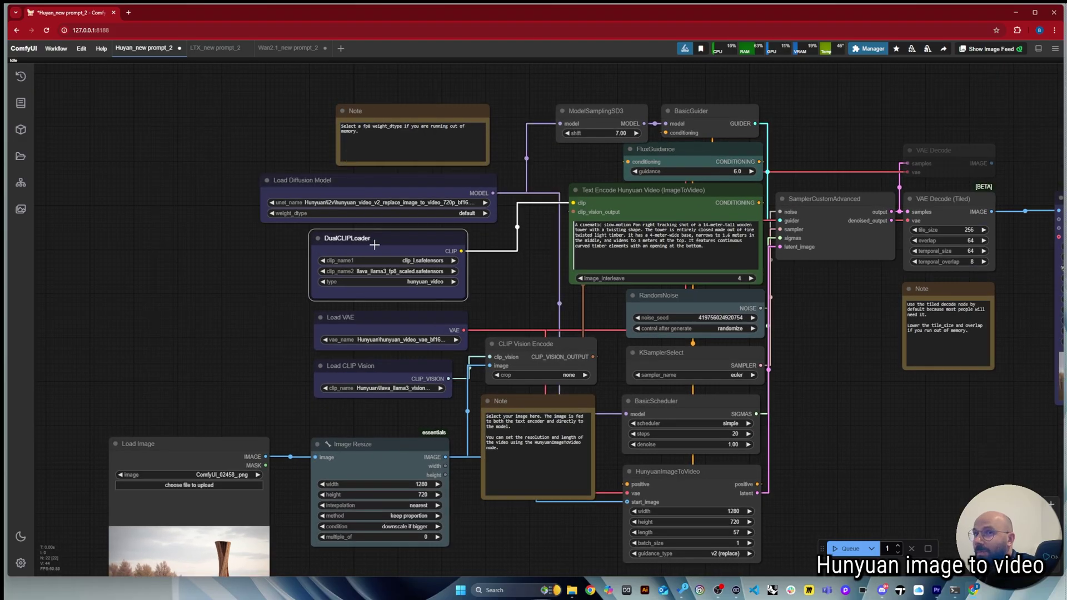
click(275, 284)
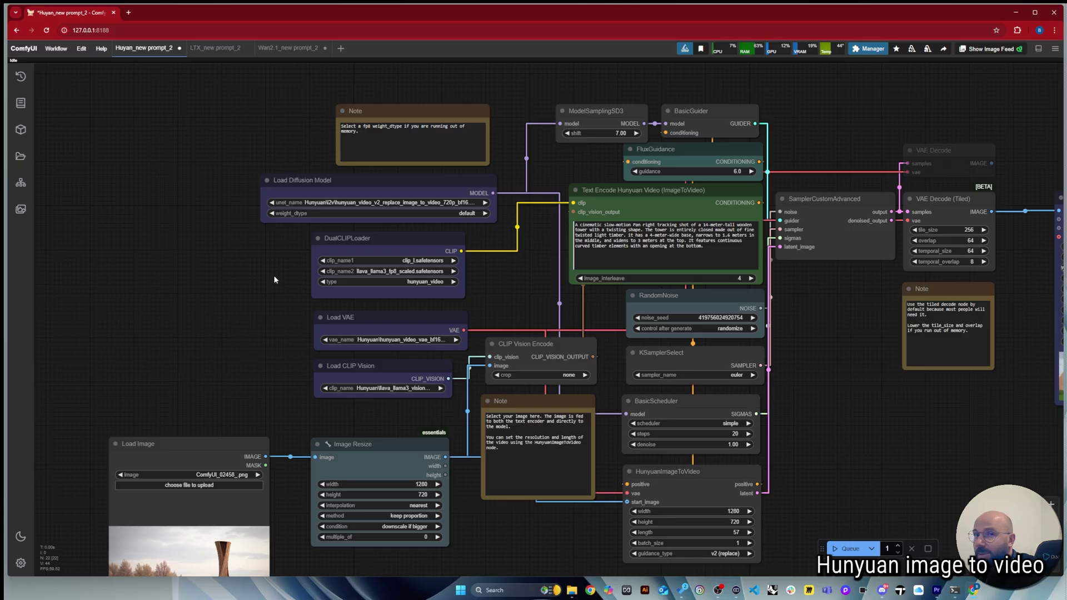
scroll(274, 279, down, 1)
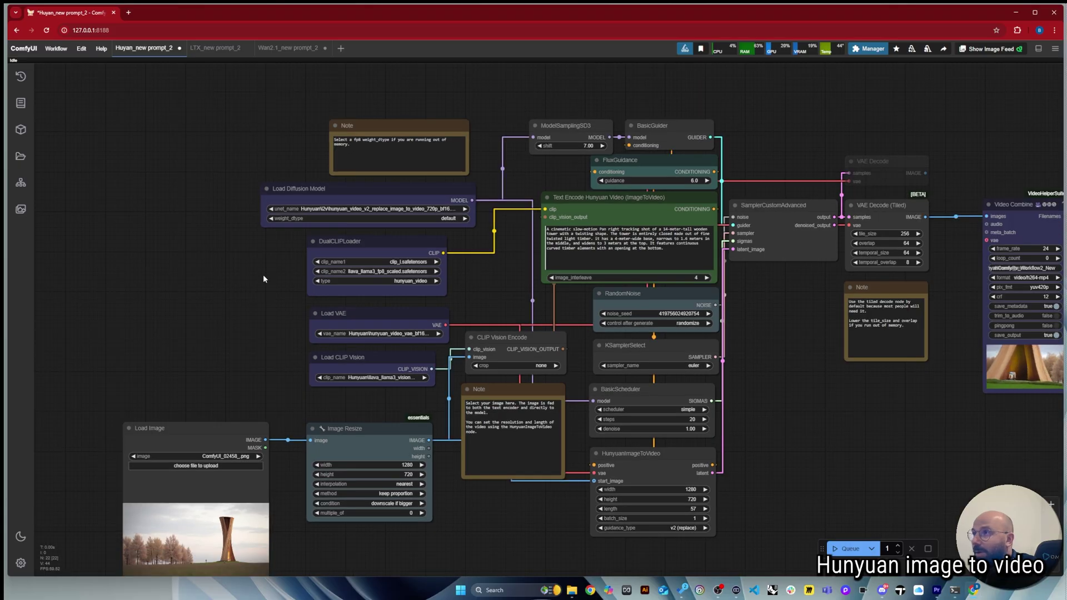
scroll(259, 271, up, 2)
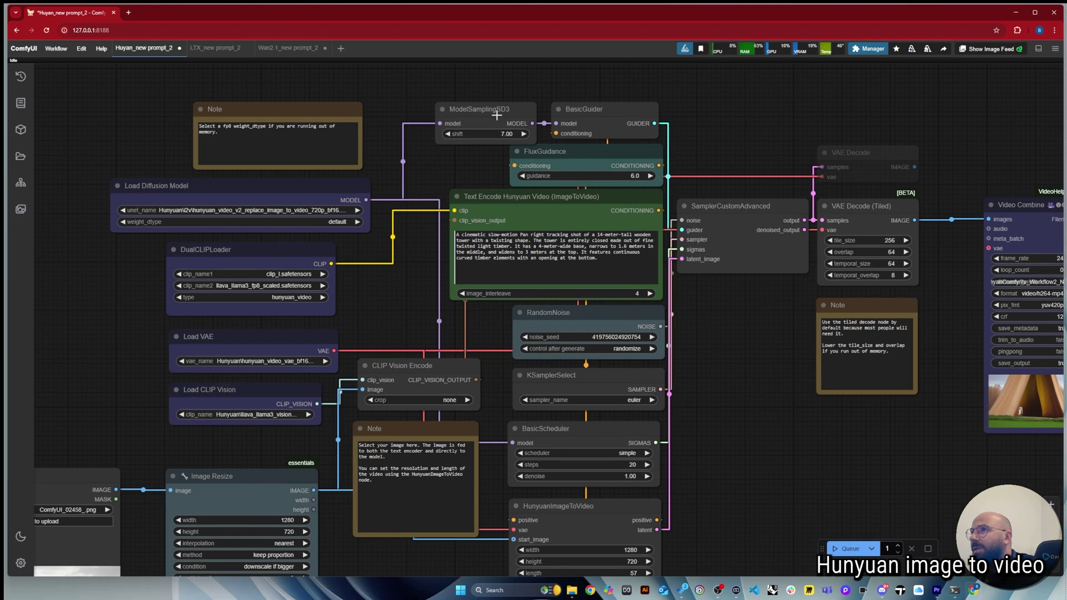
drag(497, 115, 467, 109)
drag(611, 109, 603, 100)
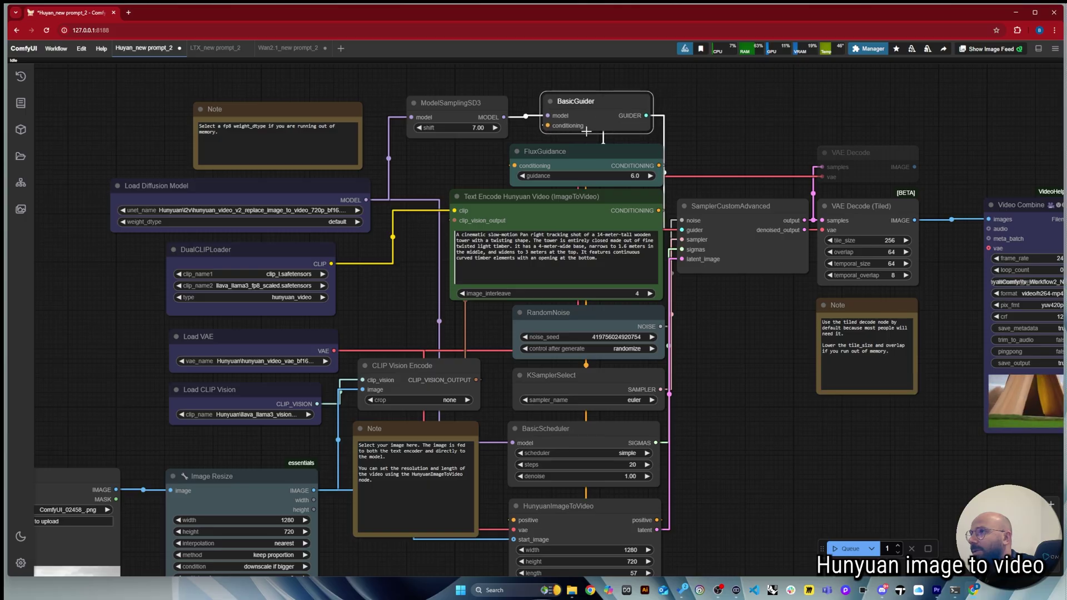
scroll(461, 203, up, 4)
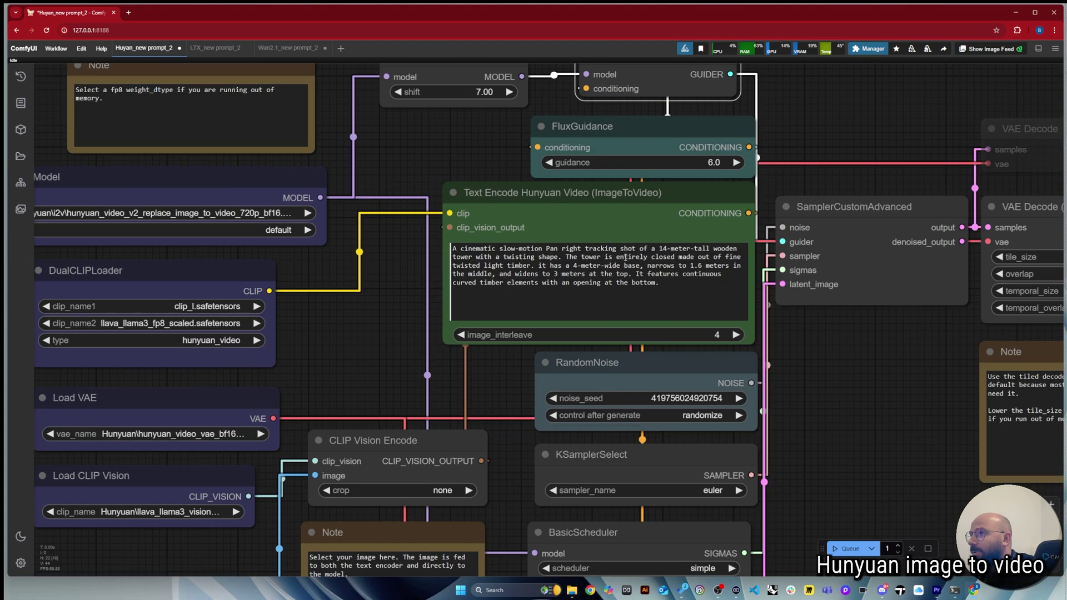
drag(675, 285, 451, 248)
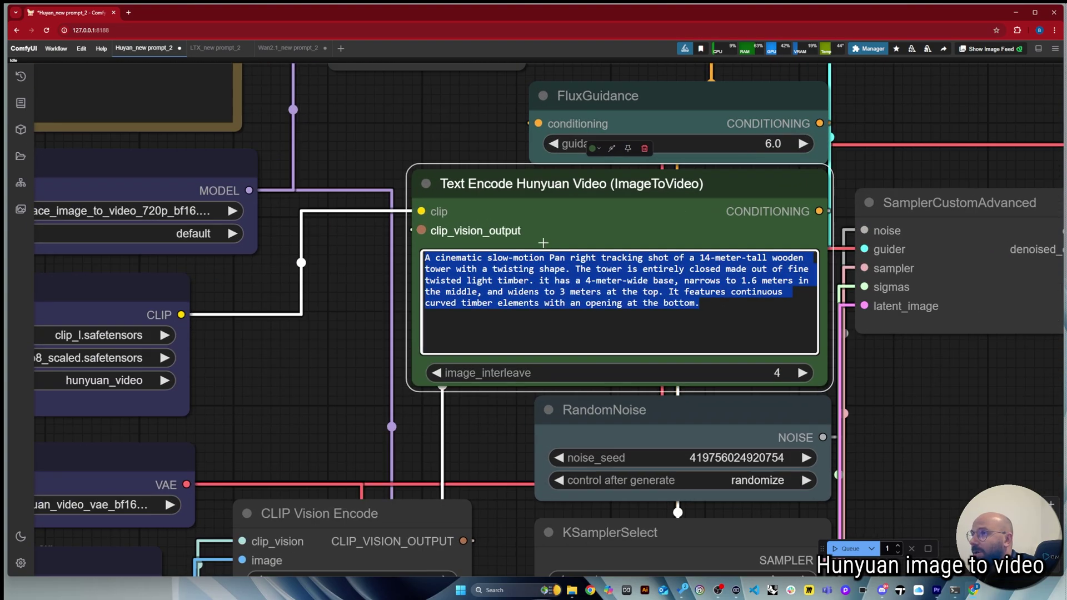
scroll(542, 222, up, 2)
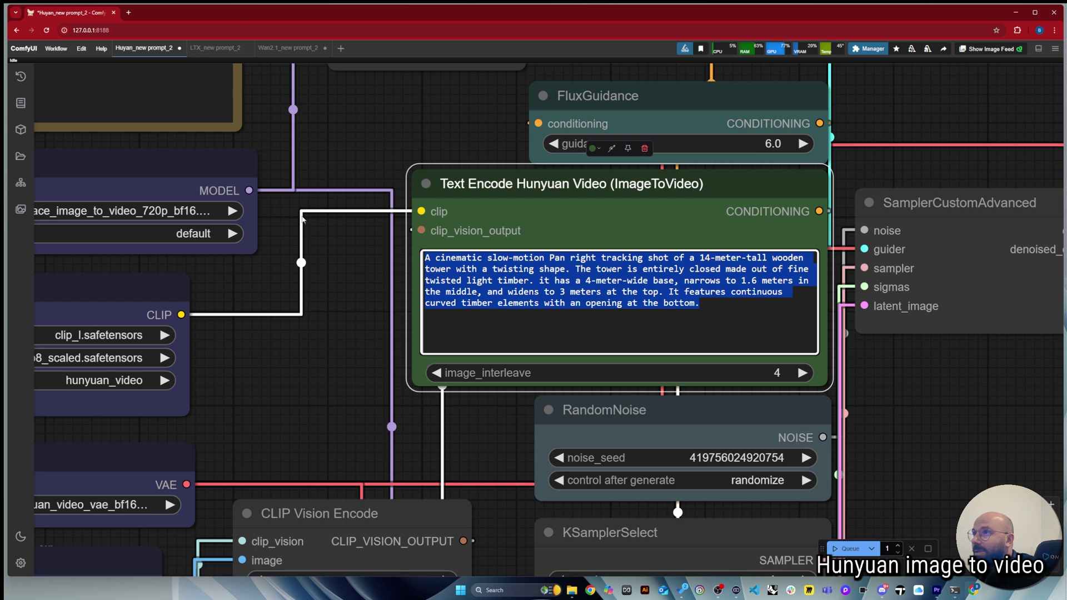
click(463, 256)
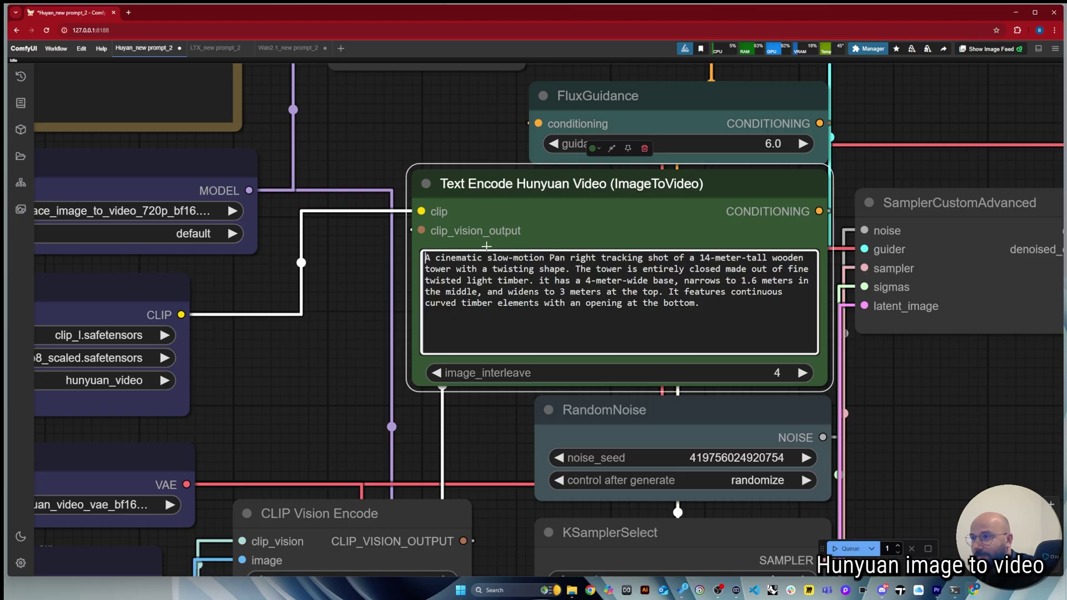
scroll(651, 251, up, 1)
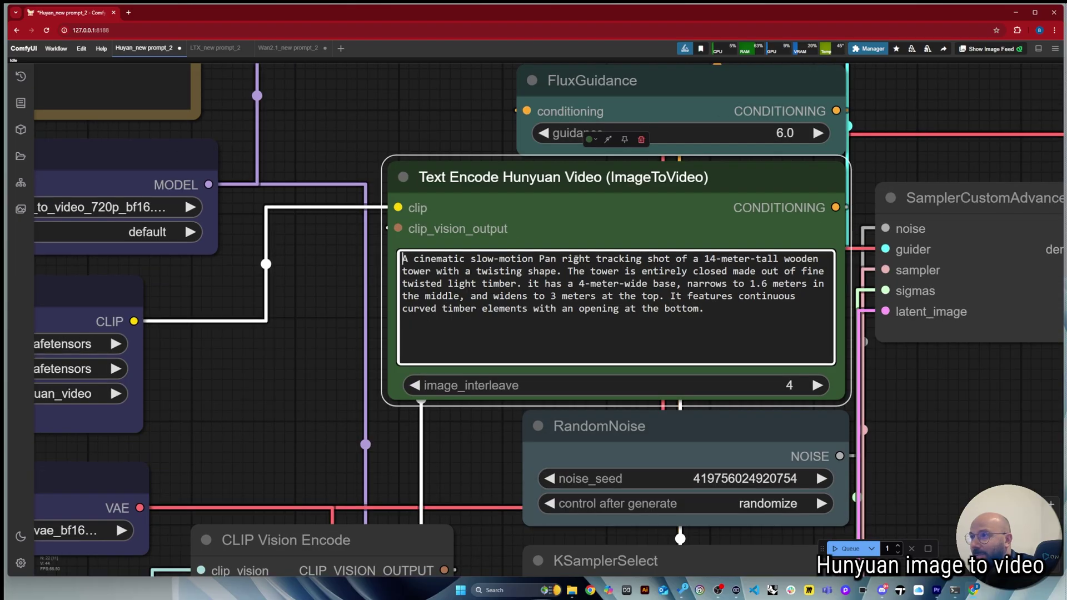
drag(404, 258, 677, 261)
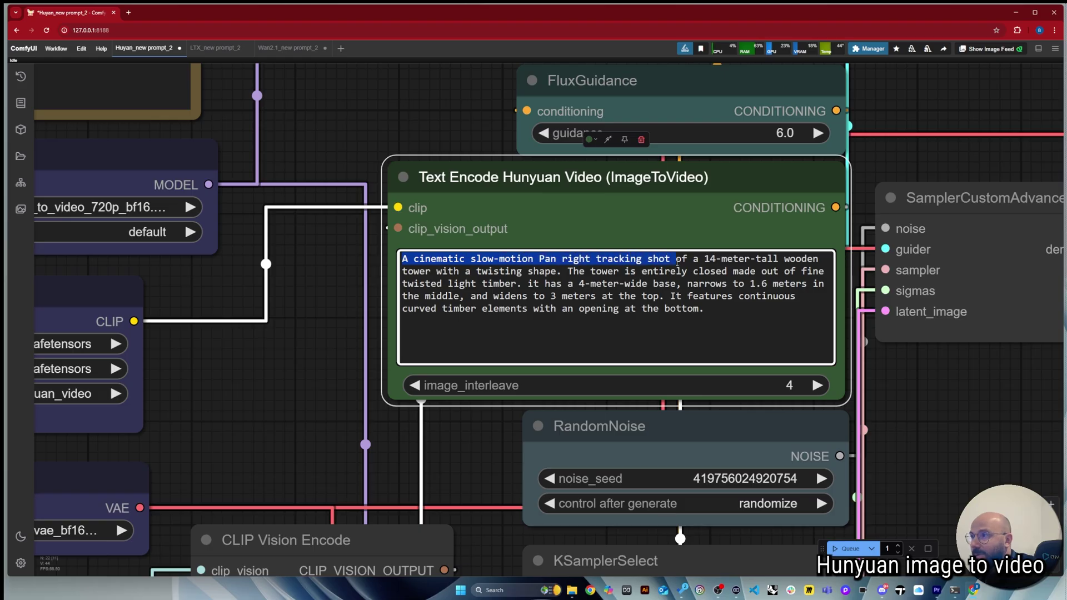
click(653, 271)
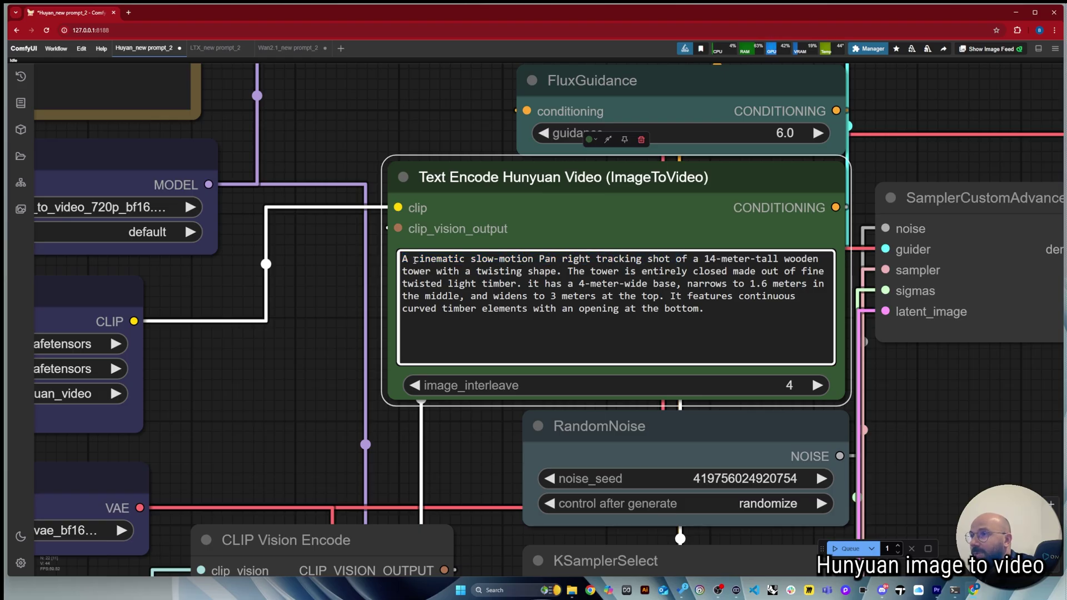
drag(404, 258, 683, 259)
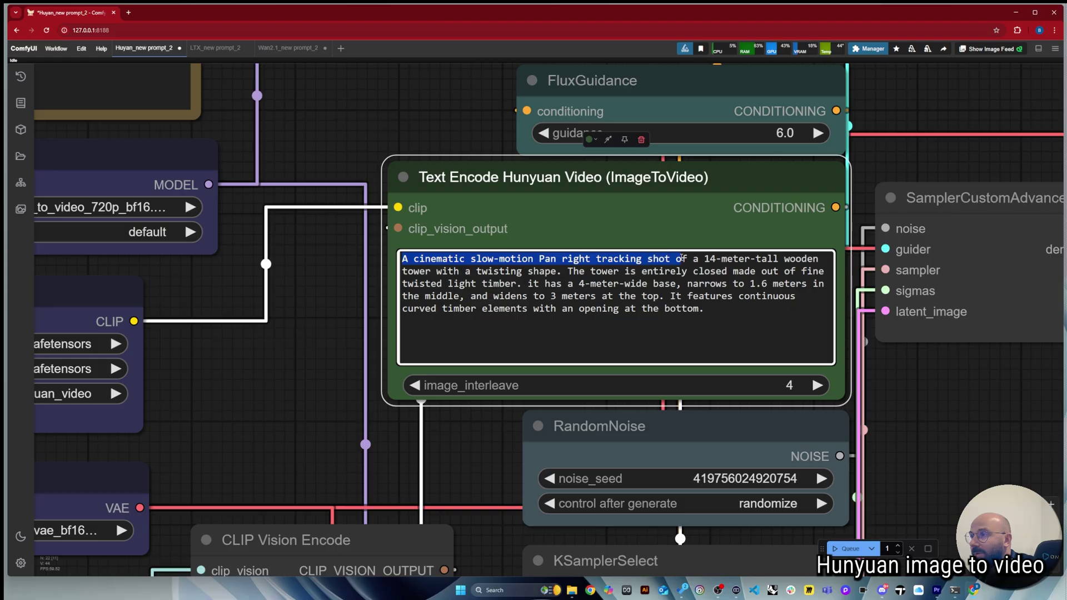
key(ctrl+a)
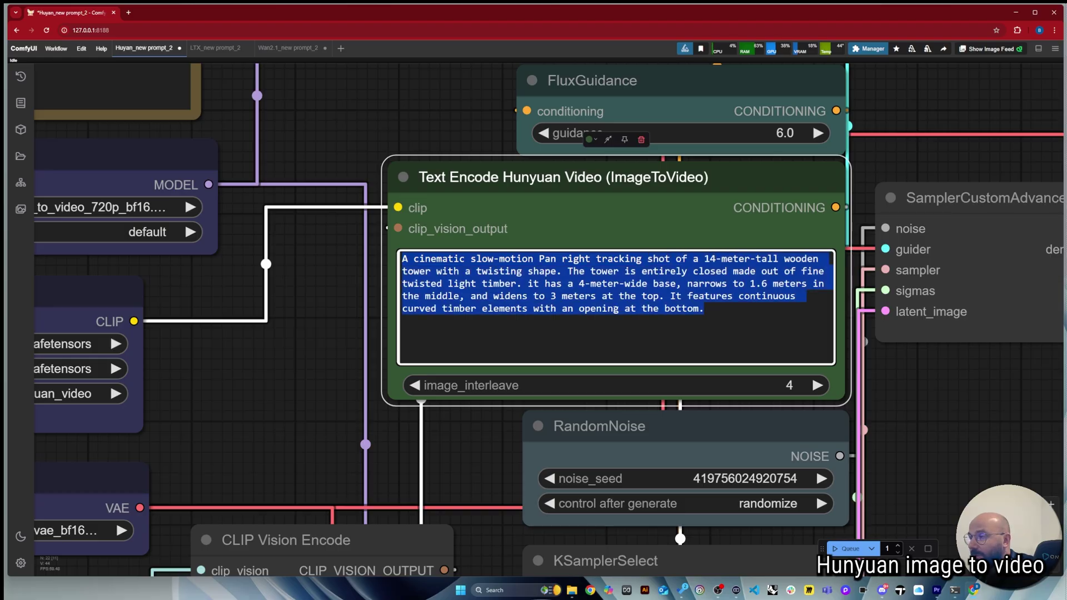
click(664, 296)
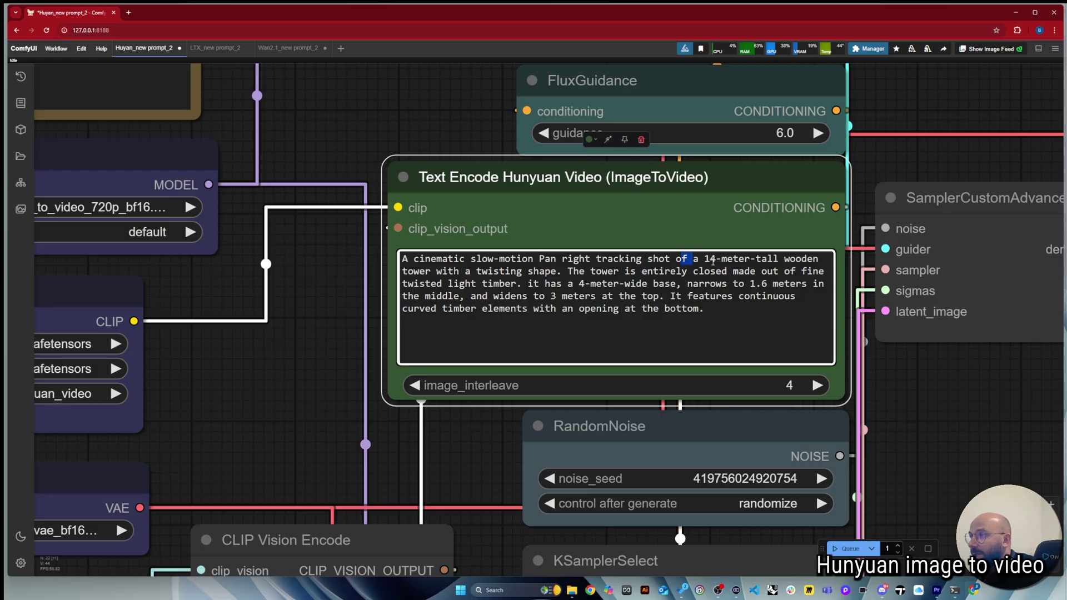
drag(683, 259, 741, 328)
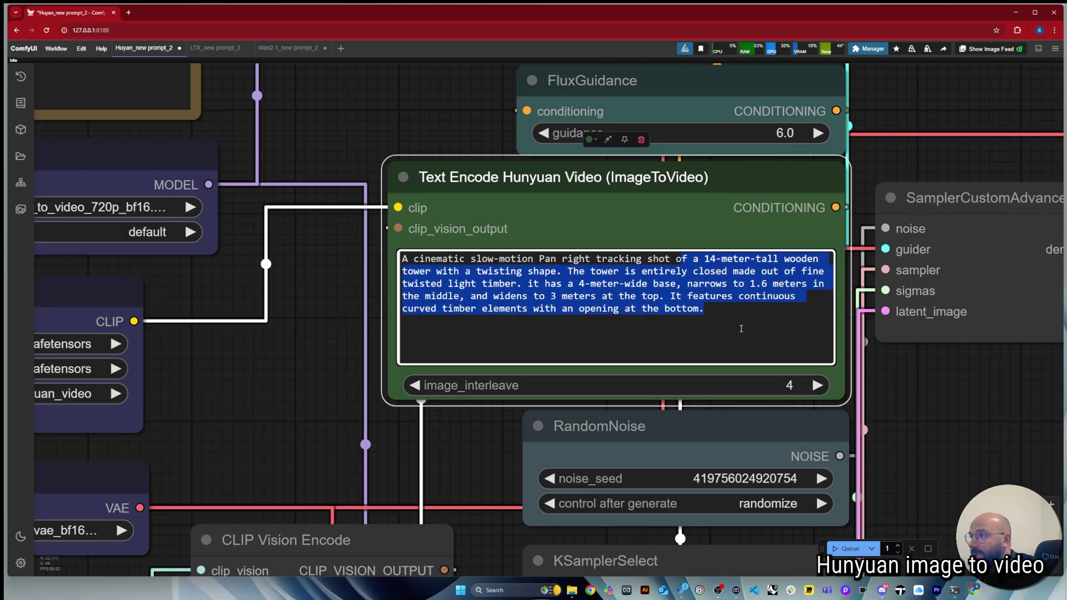
click(614, 307)
click(373, 320)
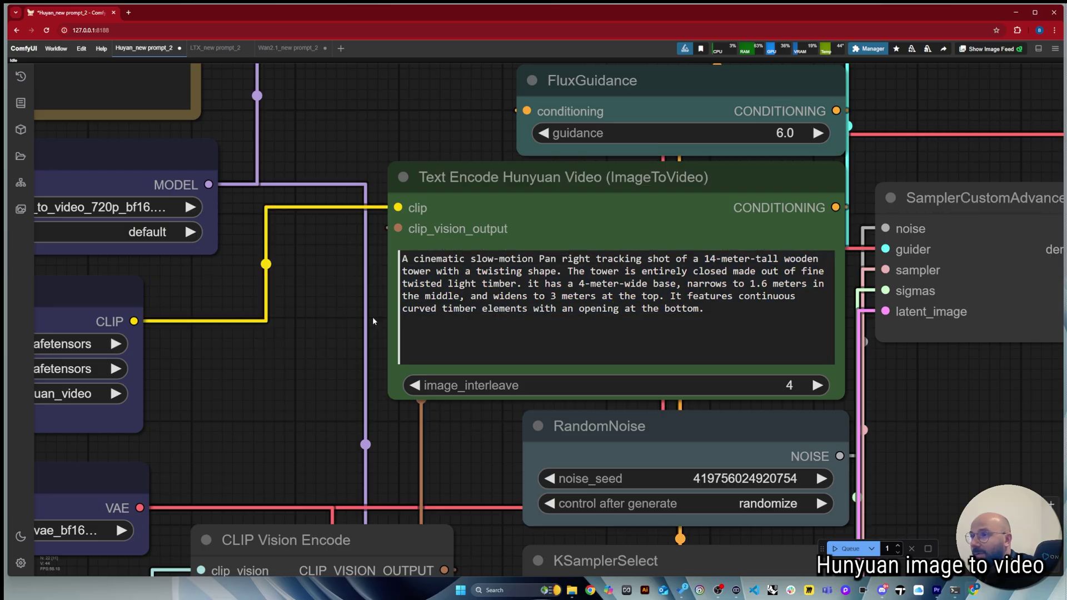
scroll(355, 320, down, 3)
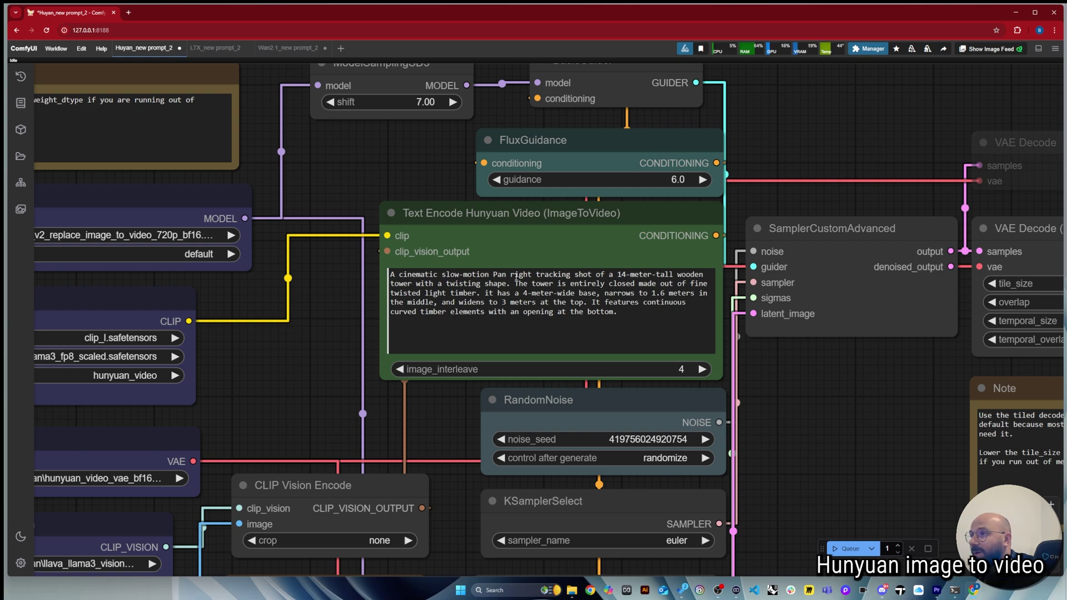
drag(517, 279, 630, 325)
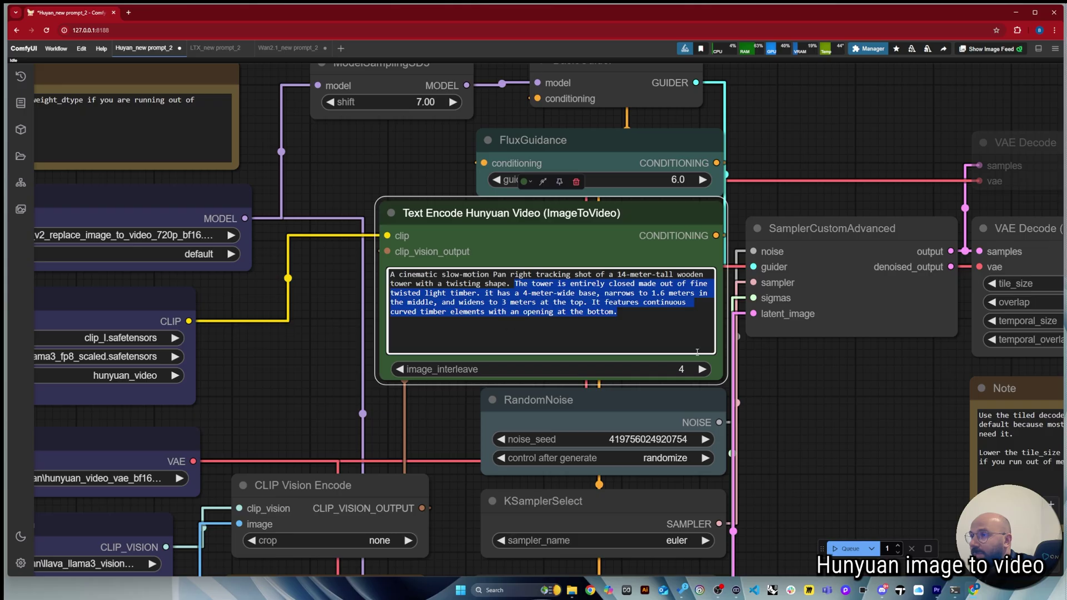
click(770, 355)
scroll(767, 334, down, 5)
Zoom around the Hunyuan Video Combine preview of the twisted tower clip.
scroll(749, 212, up, 4)
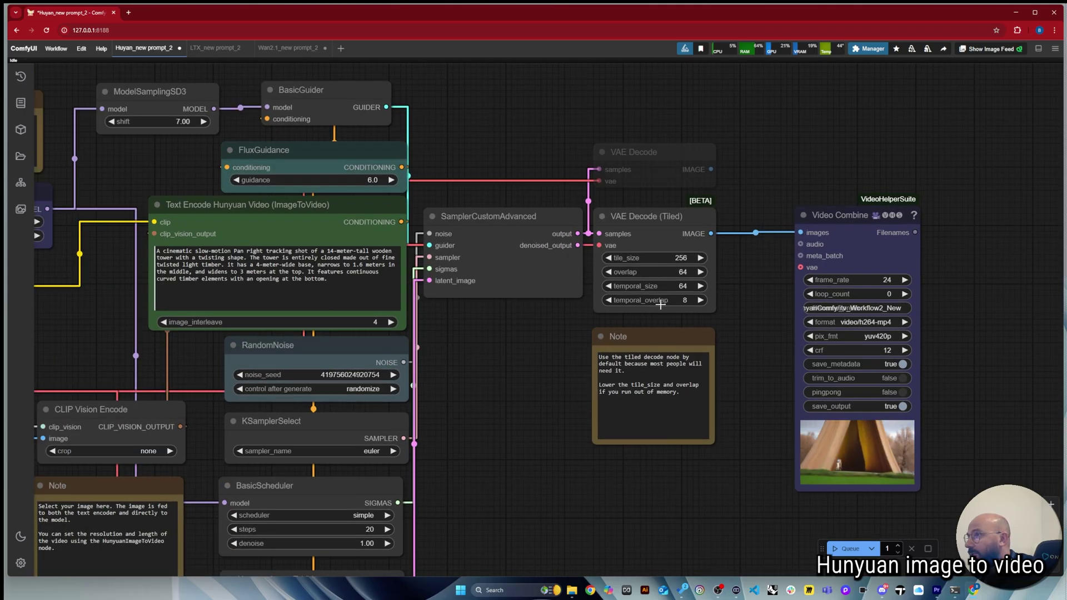
scroll(639, 231, down, 1)
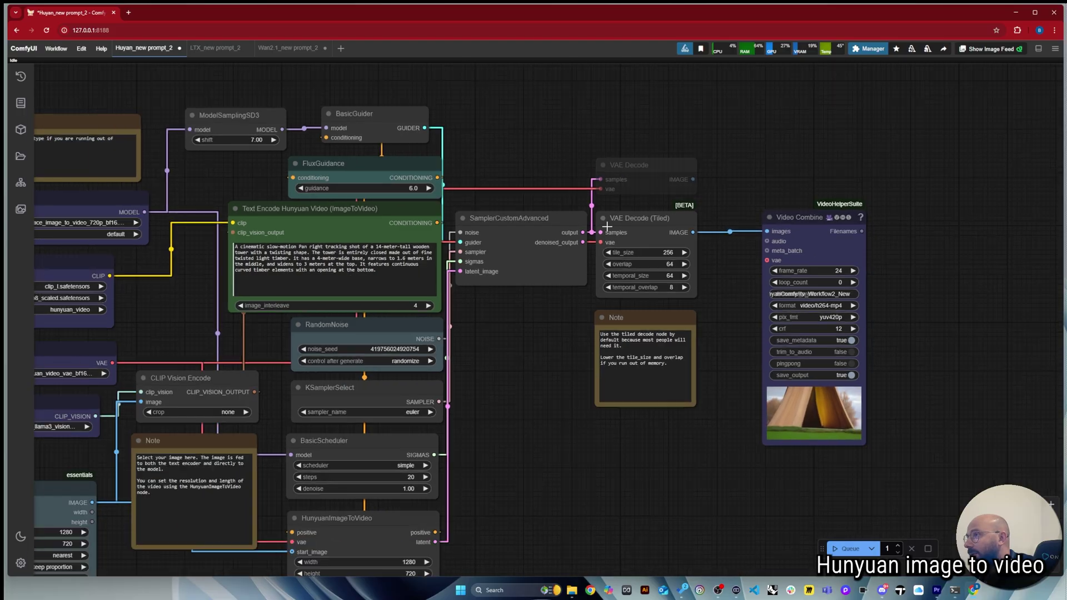
scroll(882, 364, up, 3)
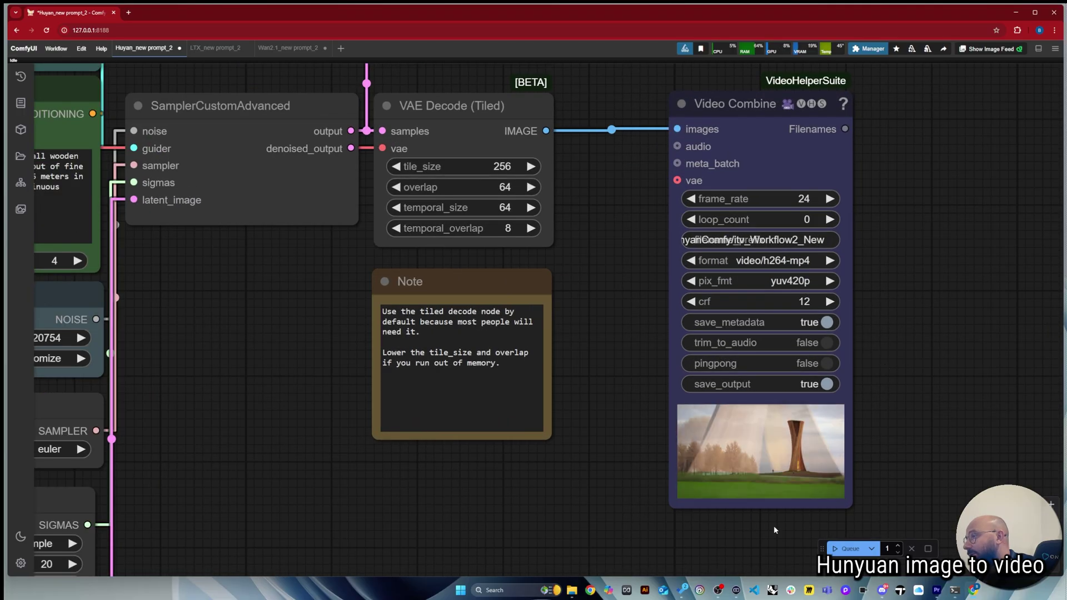
scroll(783, 522, up, 2)
scroll(833, 462, down, 1)
scroll(833, 462, down, 5)
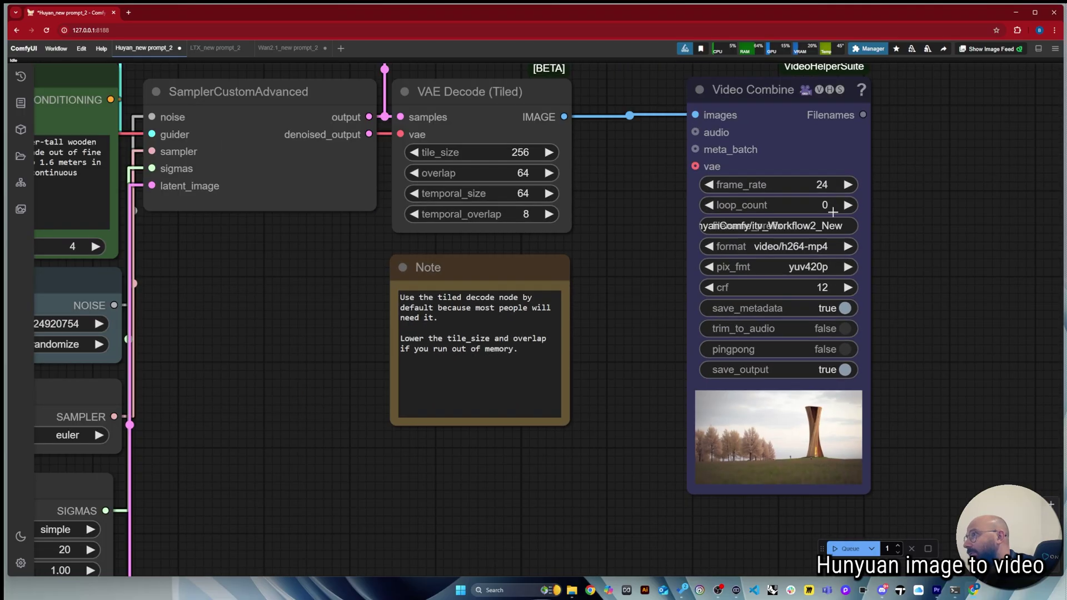
scroll(738, 454, up, 7)
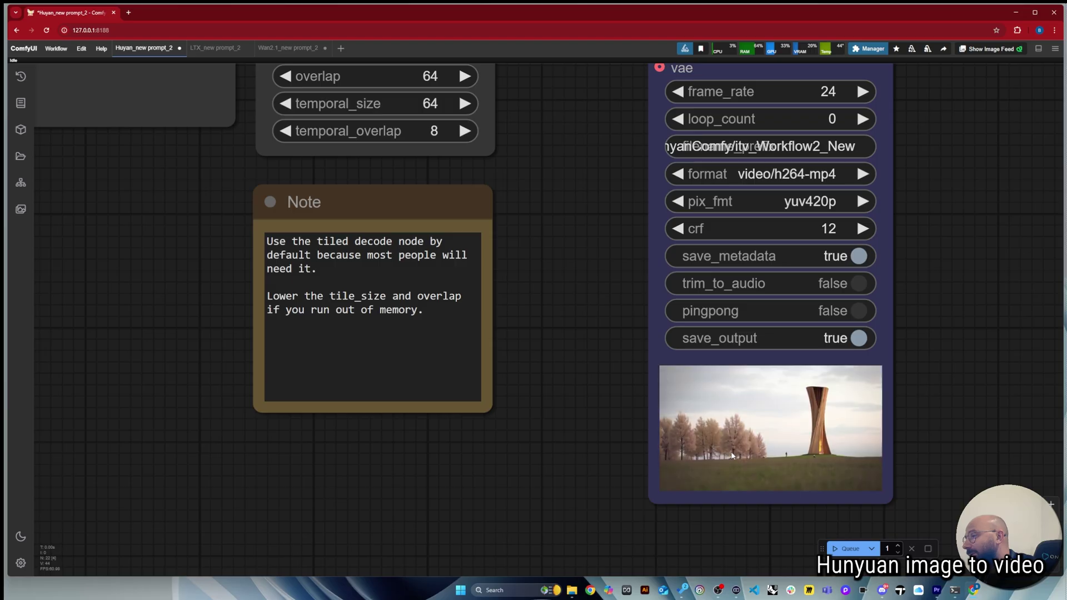
scroll(898, 472, down, 5)
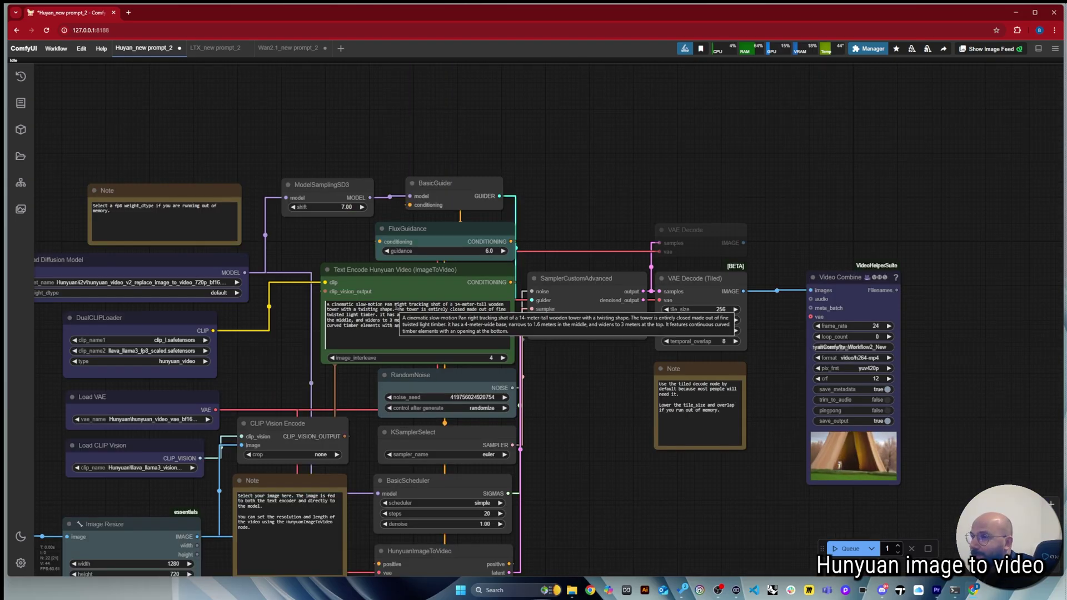
scroll(885, 318, up, 6)
scroll(886, 318, down, 3)
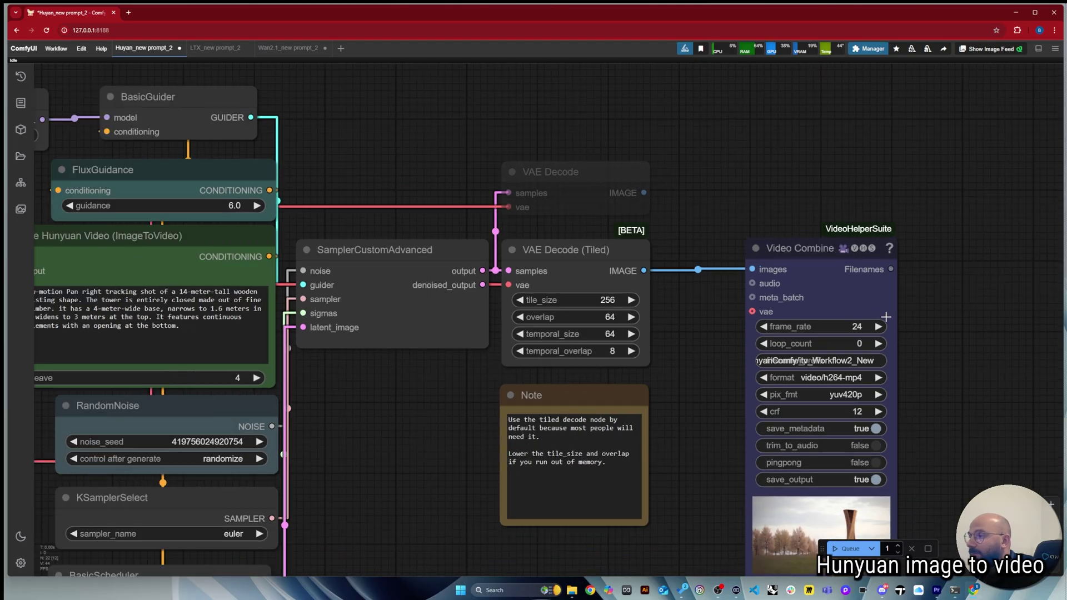
scroll(885, 317, down, 3)
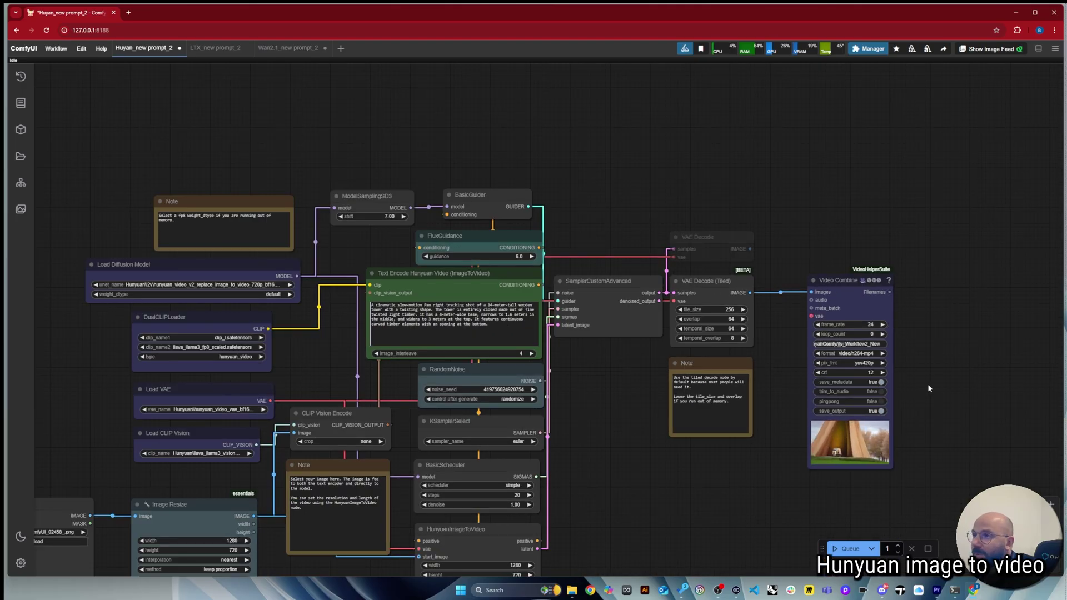
Switch to the LTX_new prompt_2 workflow and nudge the Load Image and Load CLIP nodes.
click(215, 48)
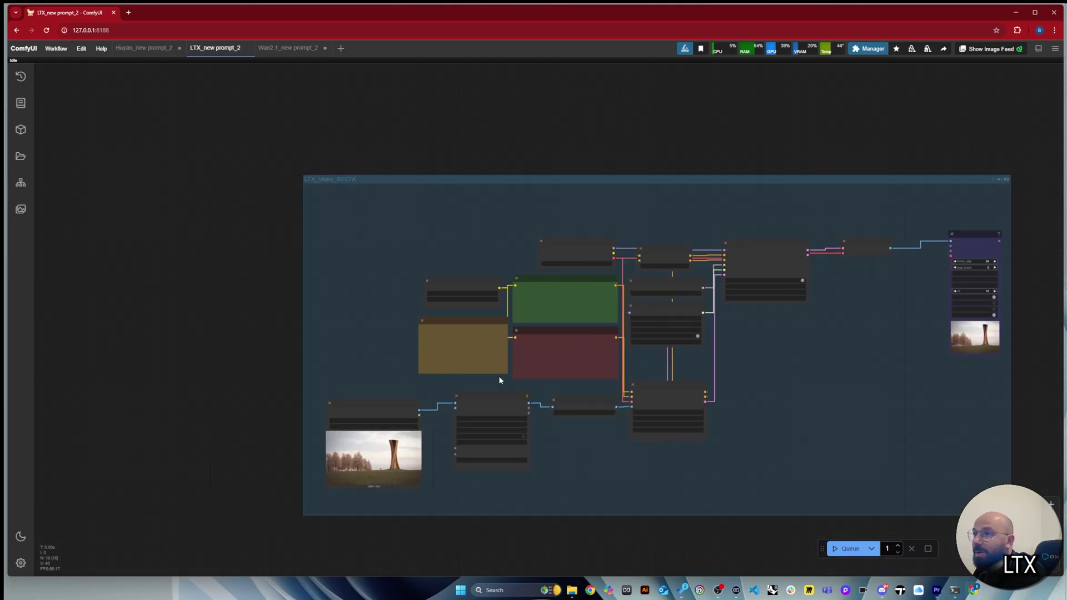
drag(557, 479, 514, 437)
scroll(300, 367, down, 1)
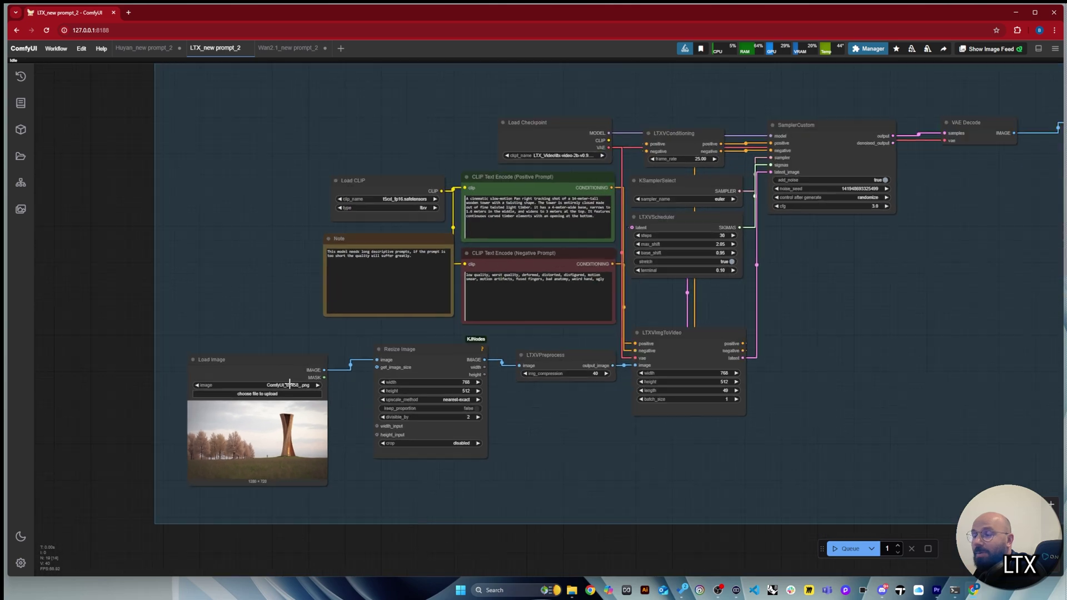
scroll(300, 367, up, 1)
drag(289, 363, 298, 353)
scroll(299, 354, down, 4)
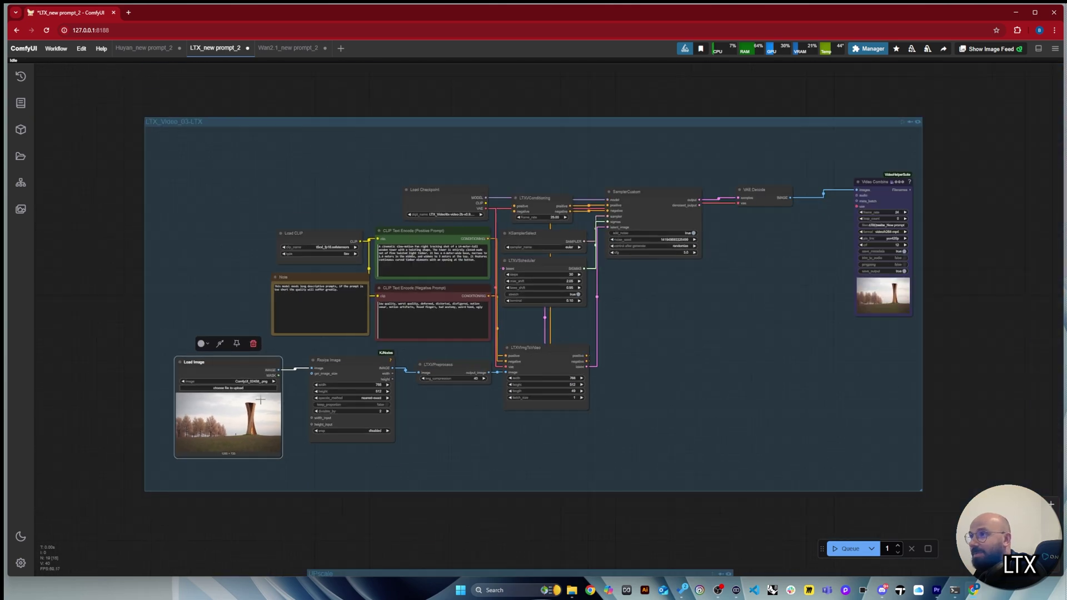
scroll(458, 288, up, 1)
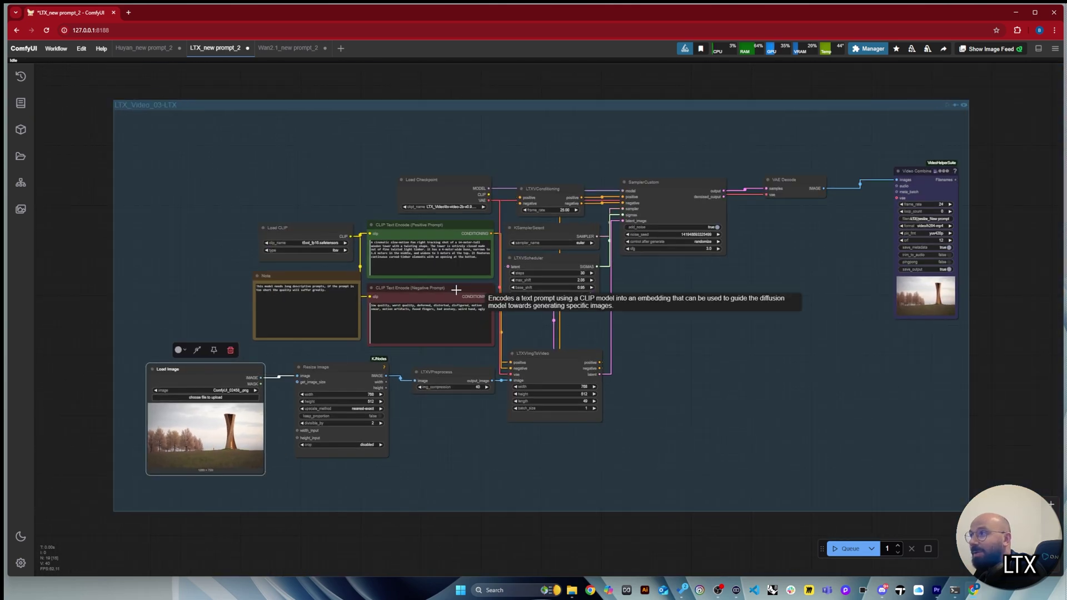
scroll(380, 250, up, 1)
scroll(326, 237, up, 2)
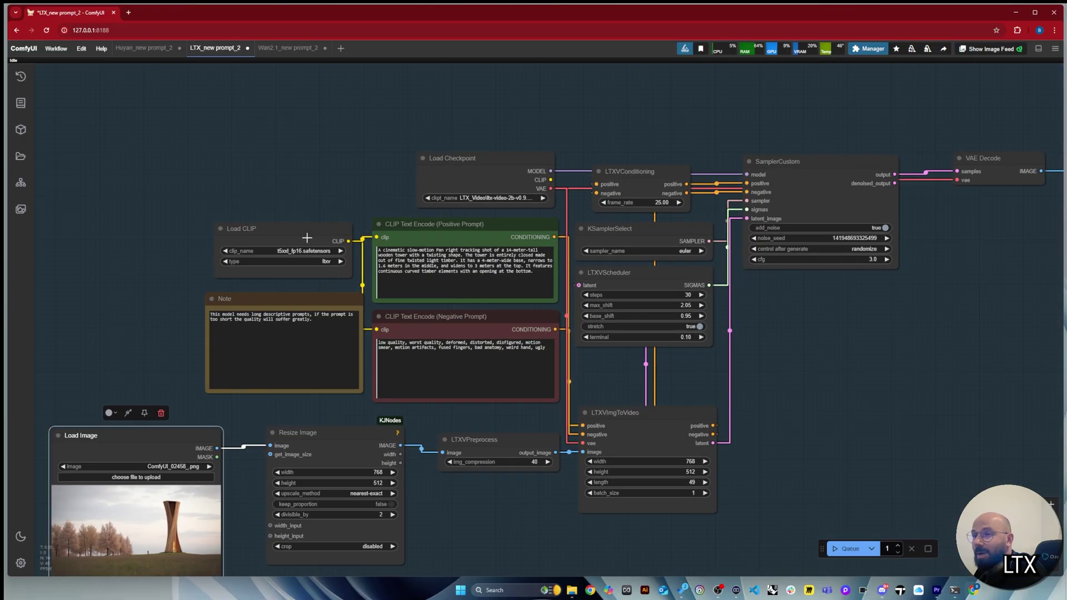
click(307, 229)
drag(299, 225, 298, 228)
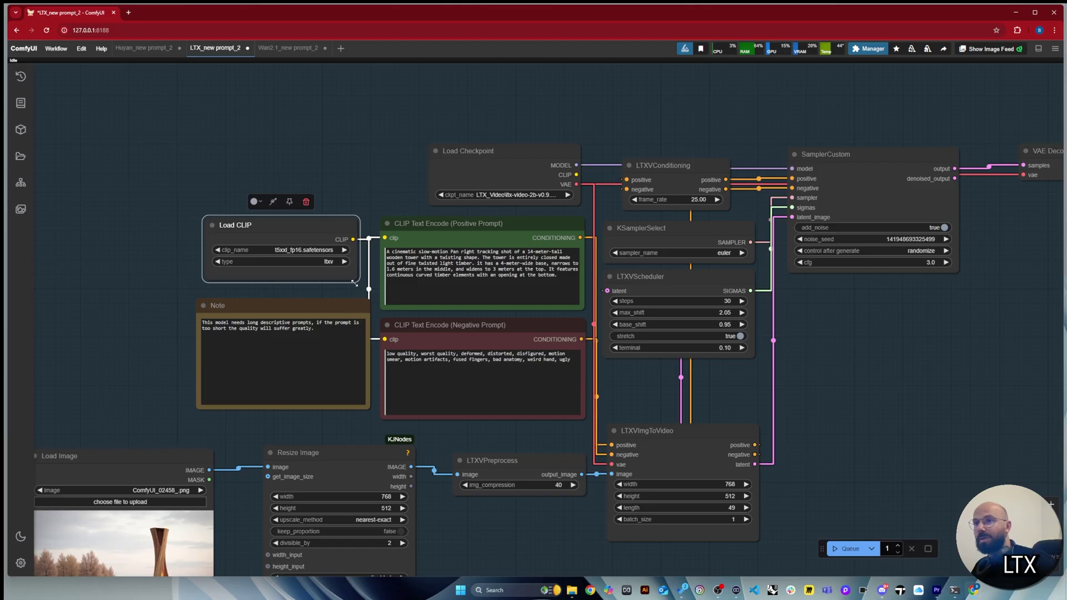
Review the positive prompt's camera-motion wording and tower description.
click(562, 279)
key(ctrl+a)
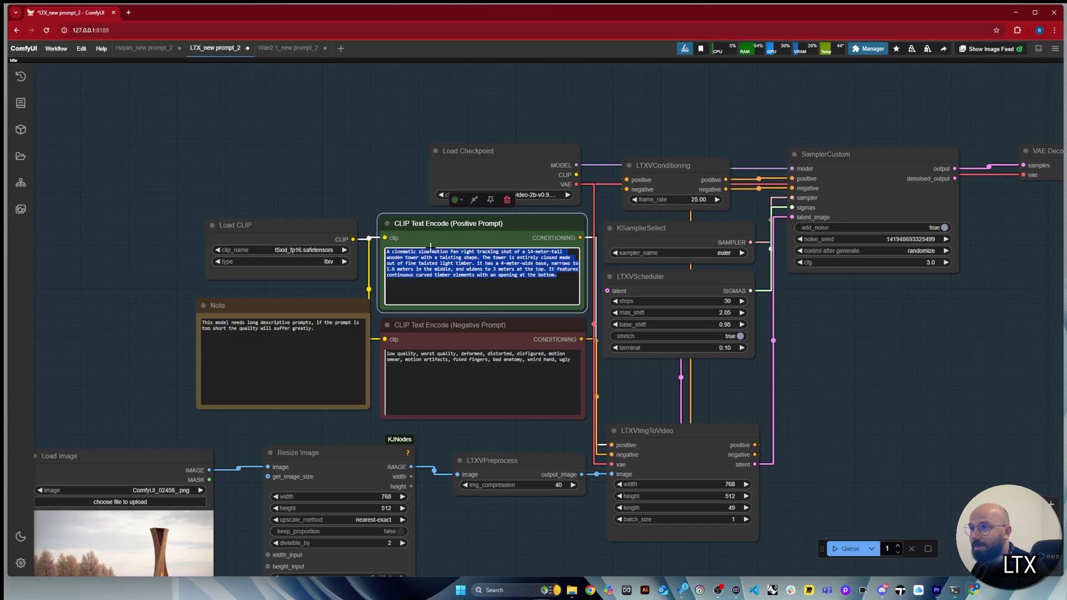
drag(418, 251, 469, 252)
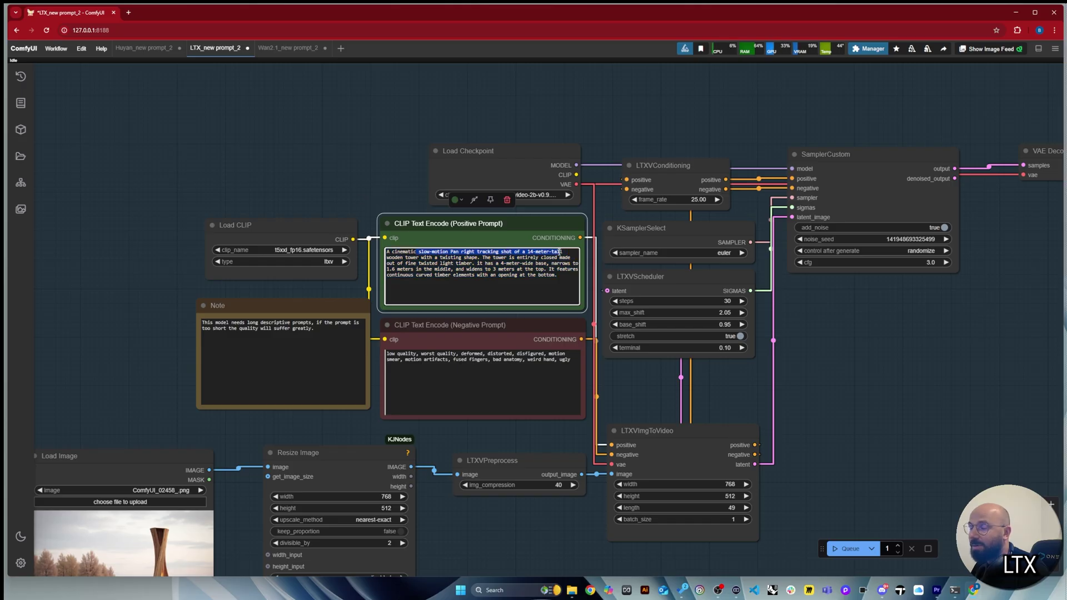
click(520, 257)
drag(516, 251, 558, 288)
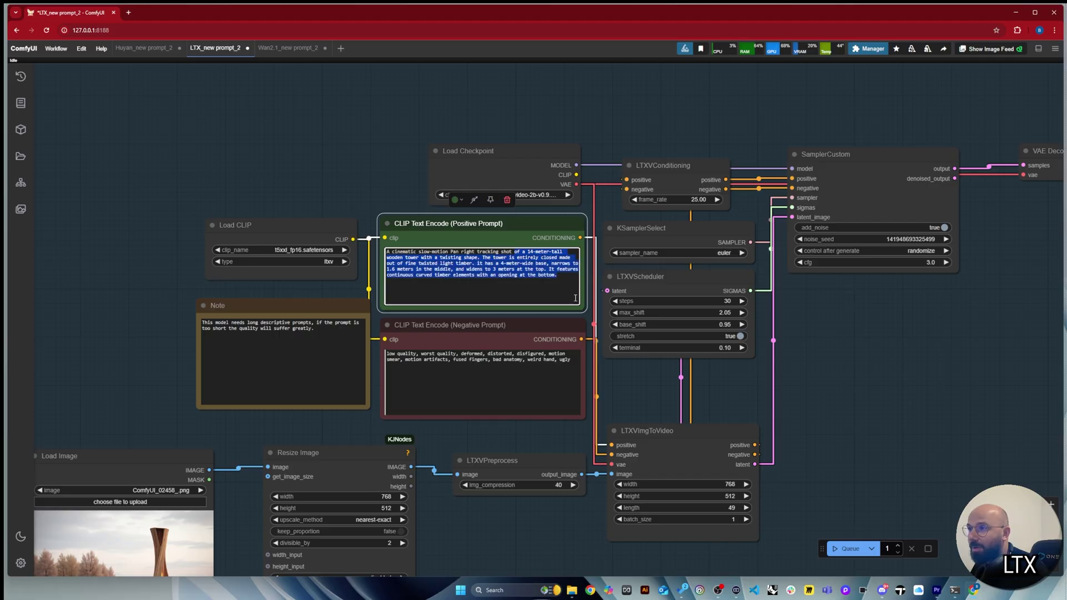
click(407, 179)
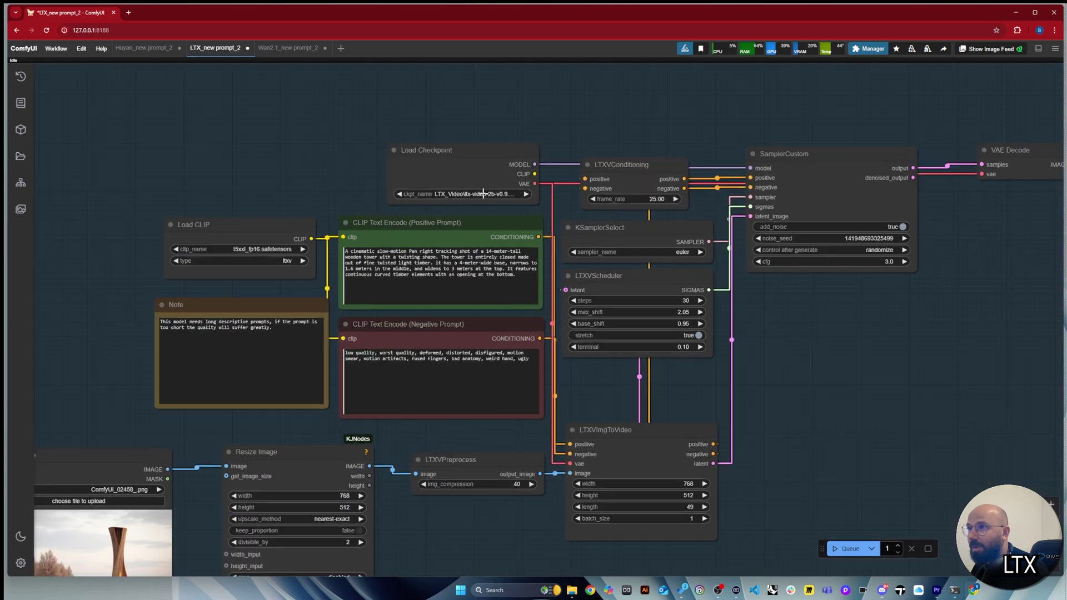
Check the ckpt_name checkpoint list and shift Resize Image slightly left.
click(484, 194)
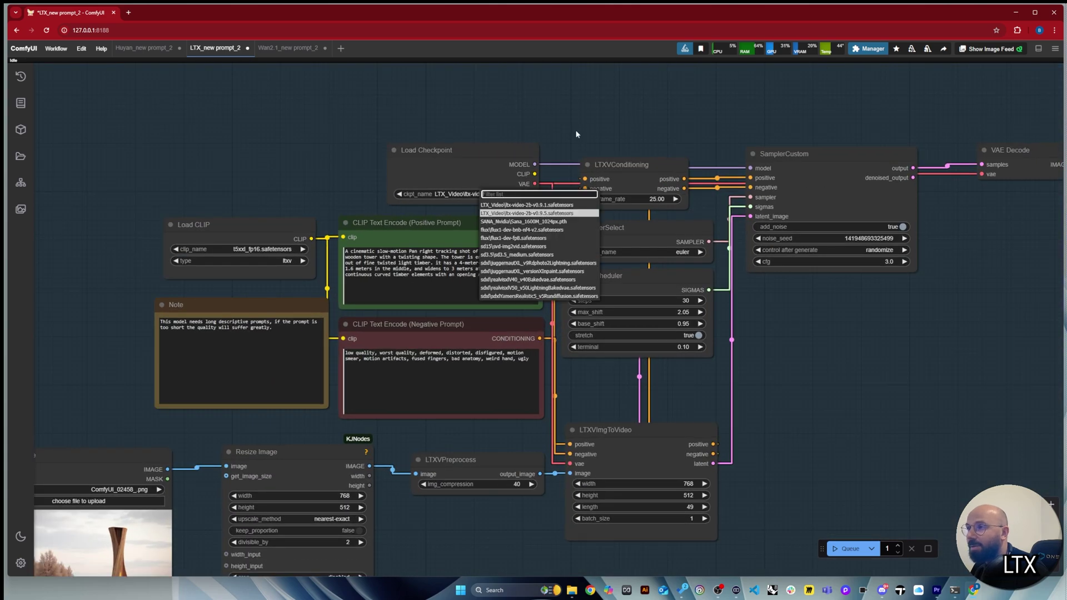
scroll(522, 140, down, 3)
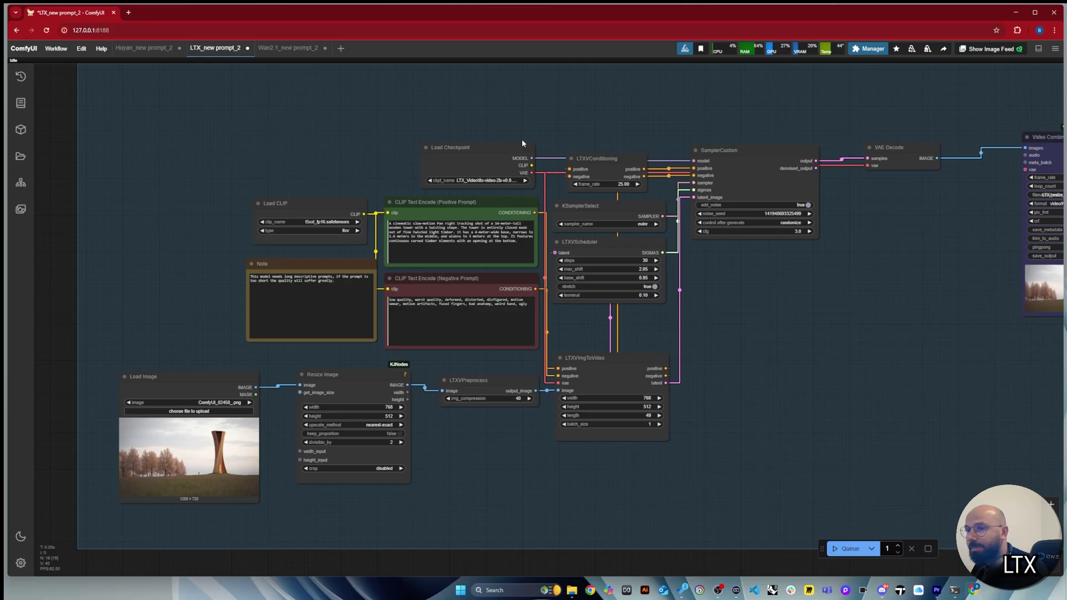
scroll(125, 501, up, 5)
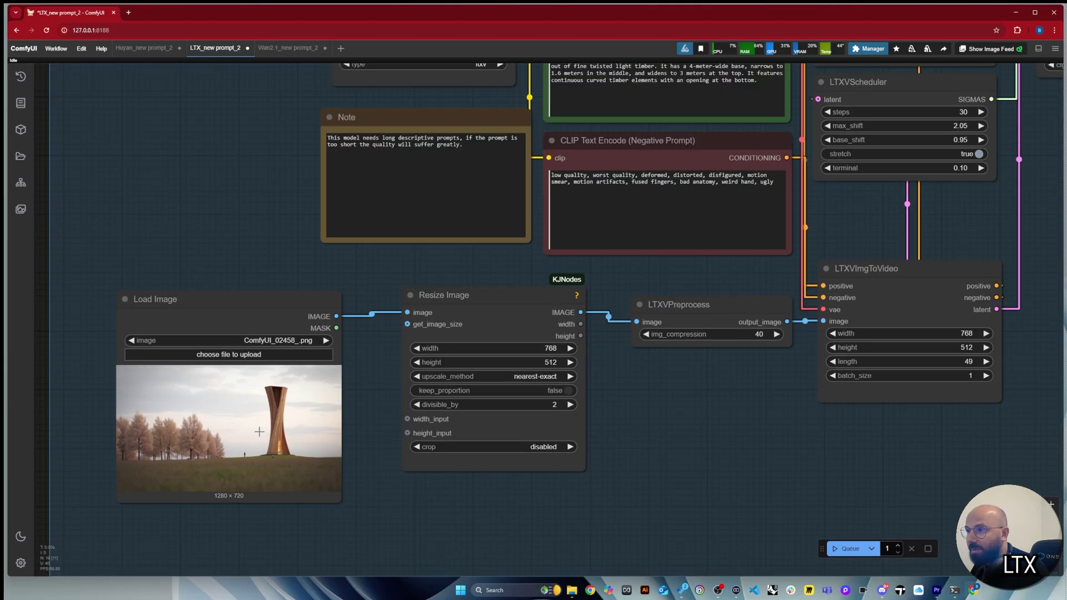
drag(470, 302, 447, 306)
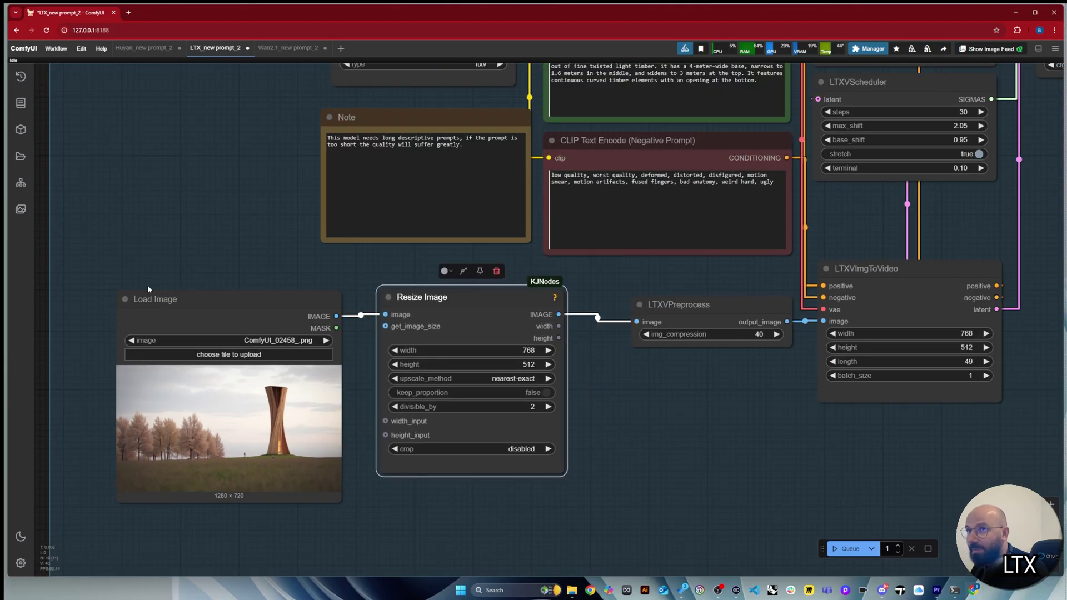
scroll(127, 260, down, 3)
scroll(157, 326, up, 1)
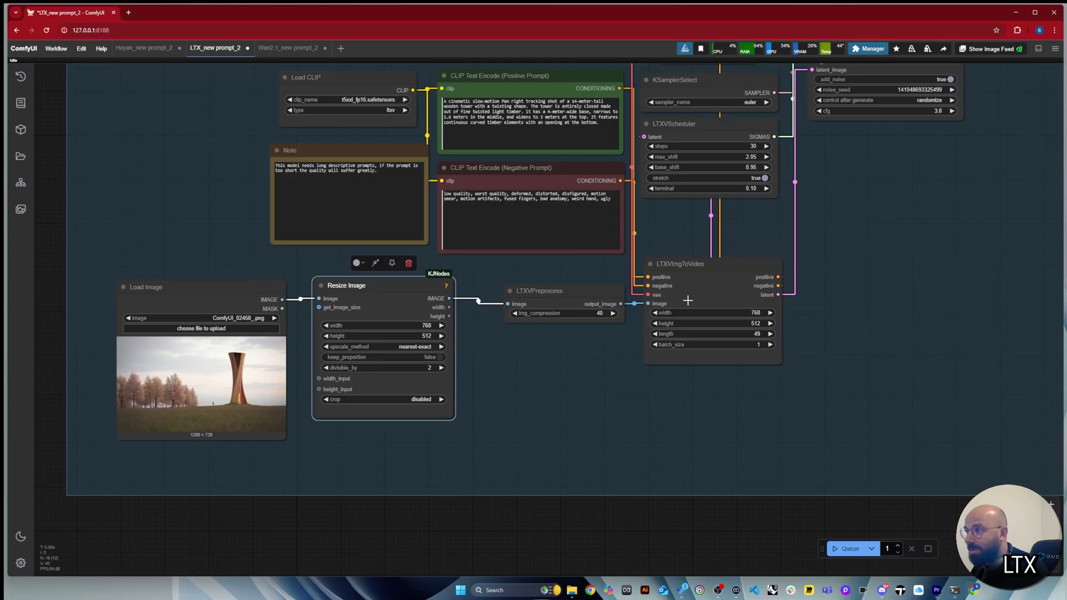
Realign LTXVImgToVideo, LTXVPreprocess and Resize Image into a tidy row.
drag(688, 300, 696, 292)
drag(539, 291, 518, 285)
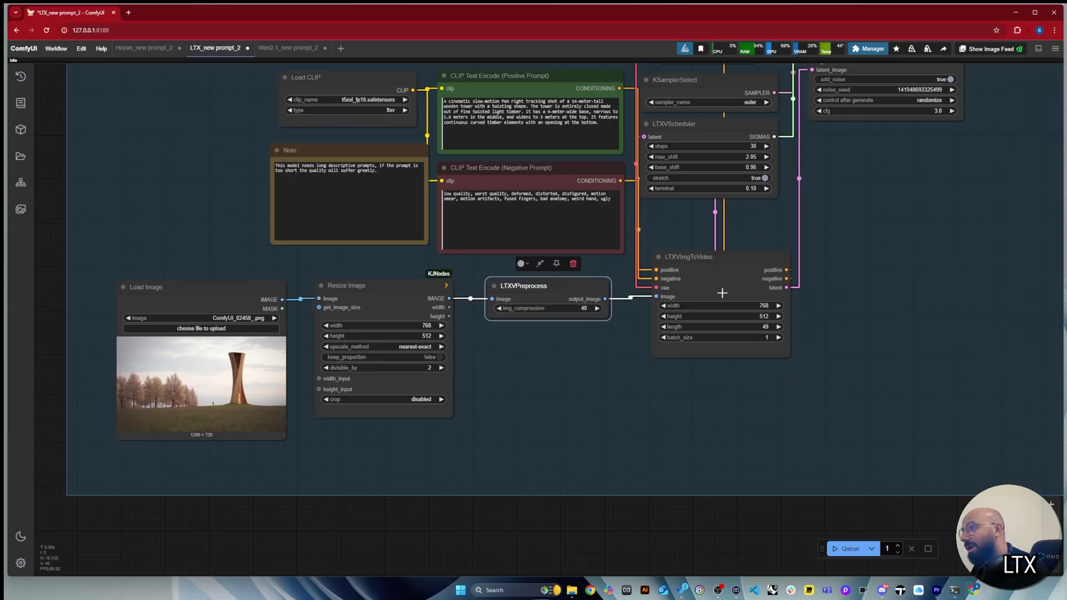
scroll(722, 293, up, 3)
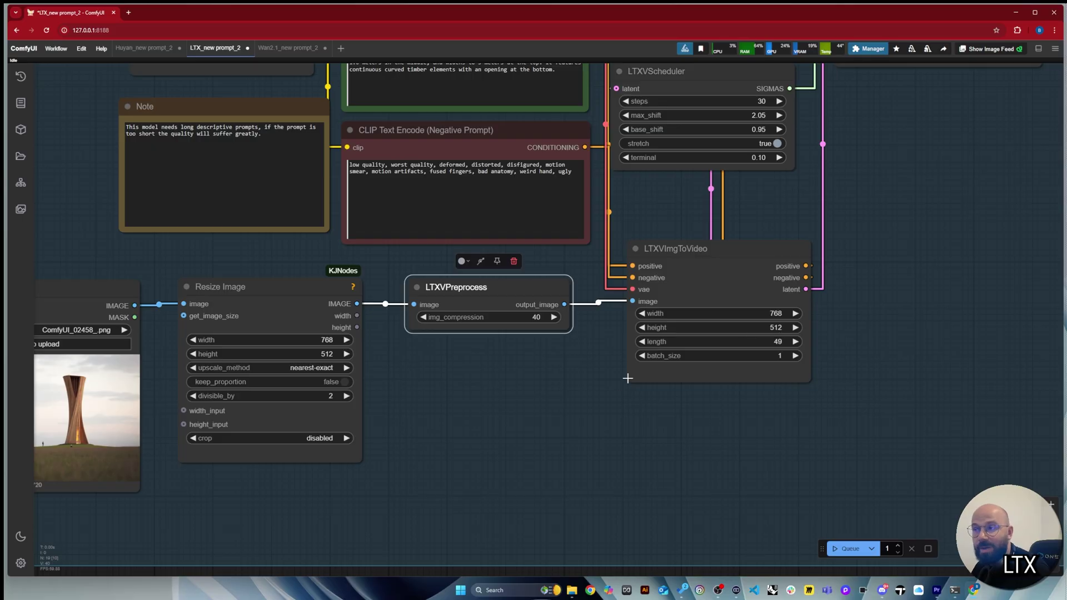
drag(501, 299, 506, 294)
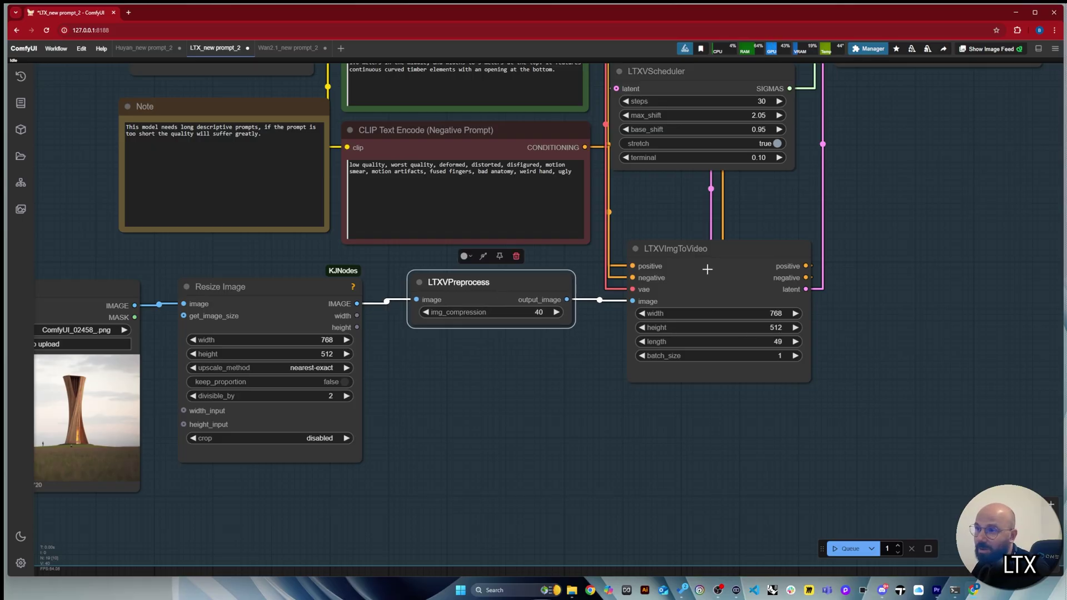
scroll(707, 269, down, 3)
scroll(189, 469, up, 4)
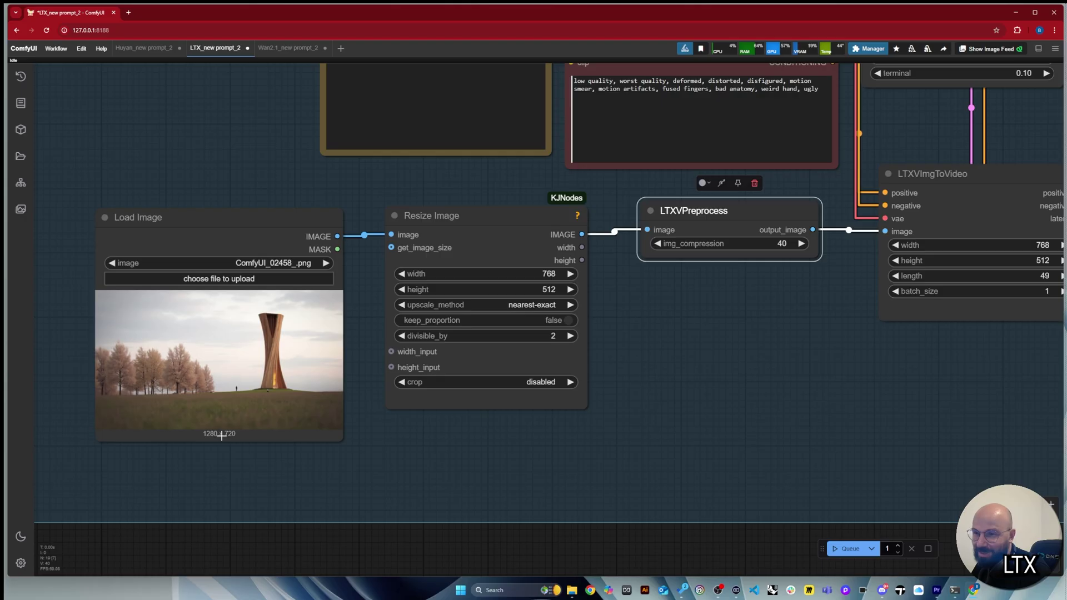
scroll(222, 437, down, 1)
drag(429, 244, 422, 246)
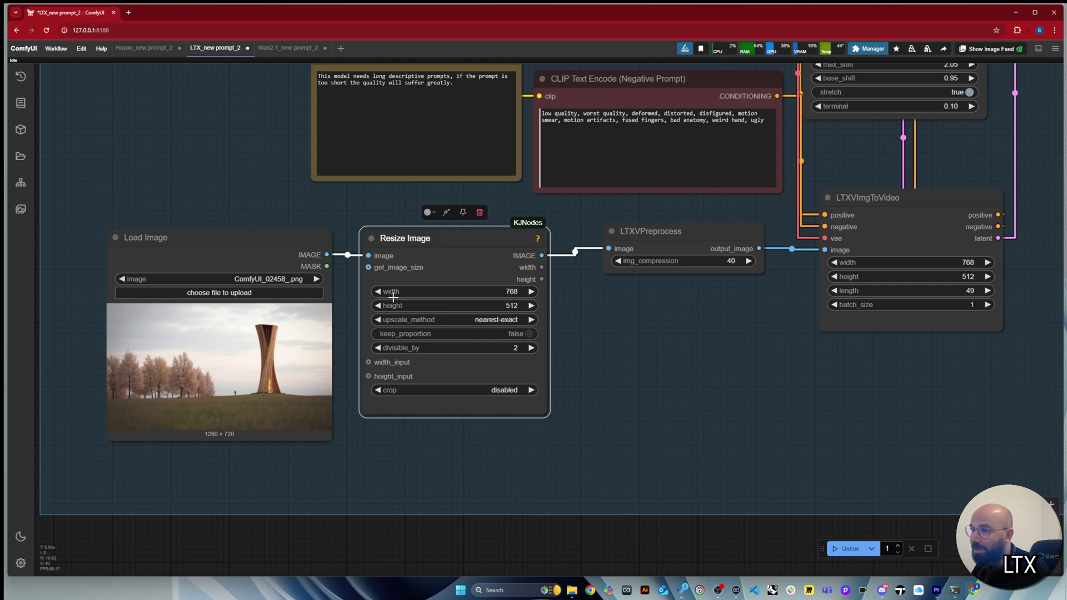
scroll(314, 423, down, 8)
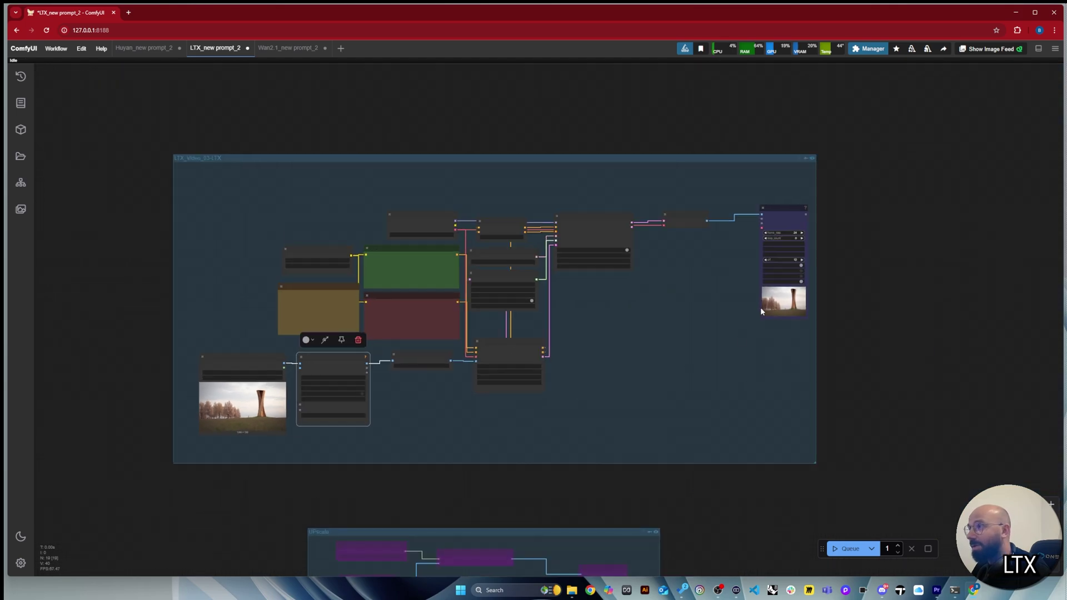
Move Video Combine left and down so its IMAGE link from VAE Decode runs straight.
scroll(824, 263, up, 4)
scroll(824, 263, up, 4)
drag(725, 151, 687, 152)
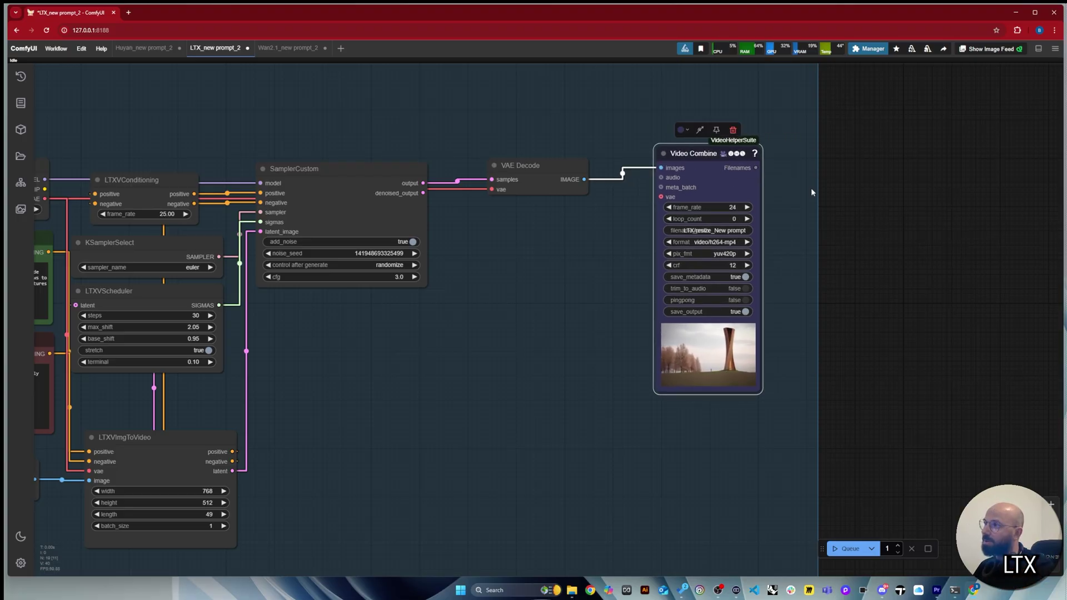
scroll(744, 202, up, 3)
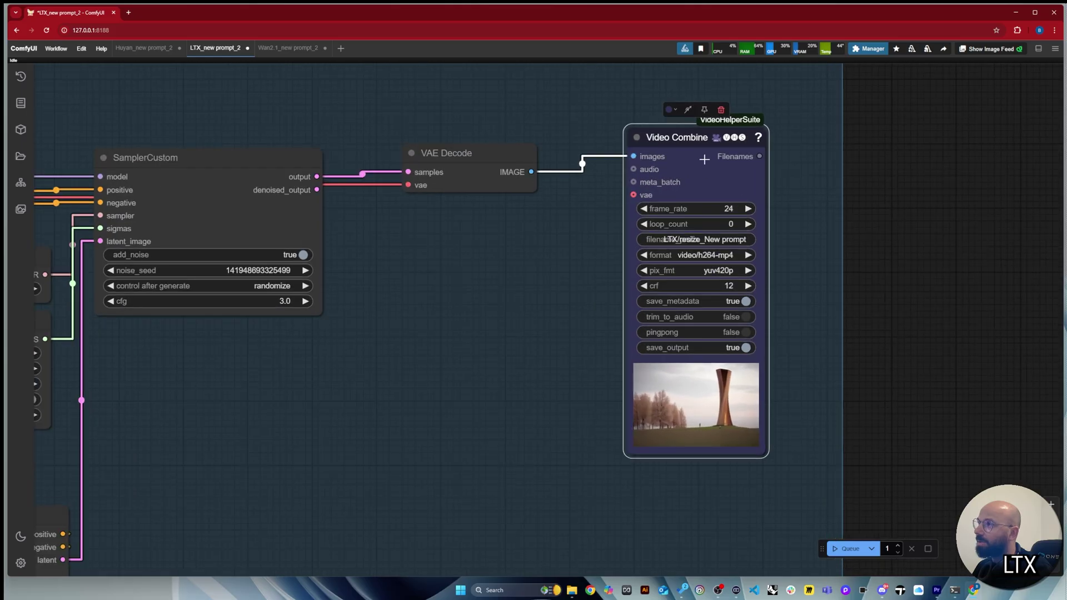
scroll(690, 161, down, 1)
drag(690, 162, 690, 178)
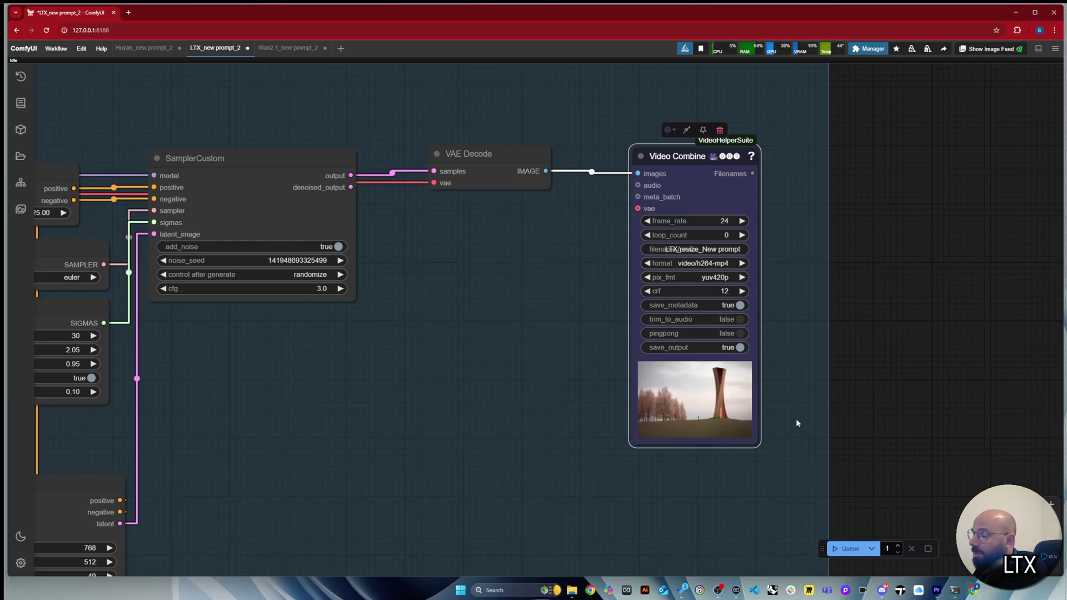
scroll(796, 418, up, 6)
scroll(876, 432, down, 14)
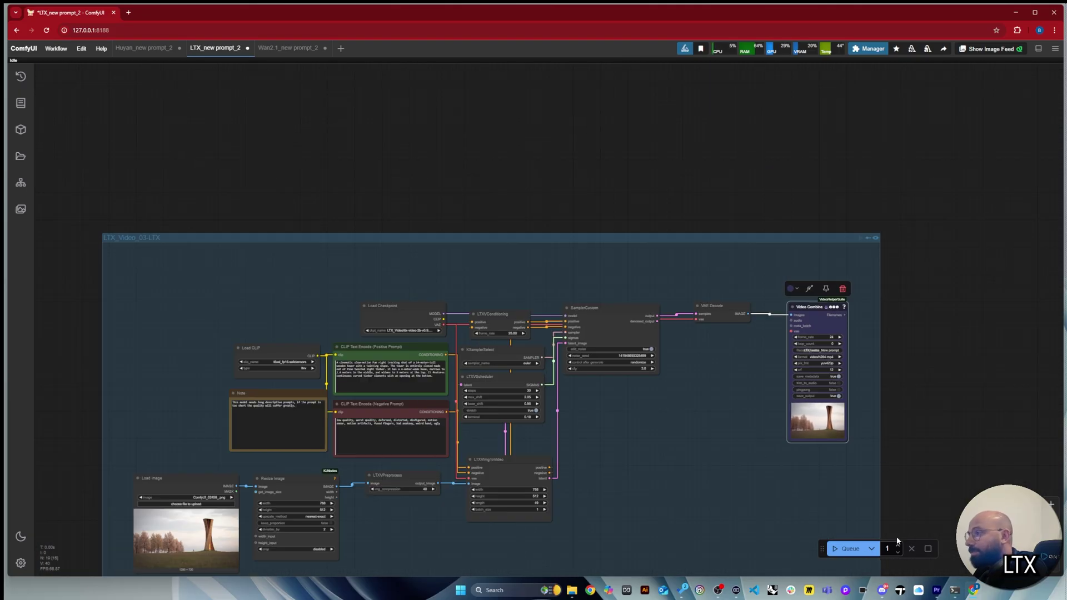
Switch to the Wan2.1_new prompt_2 workflow and align the Load CLIP, Unet Loader and Load Image nodes.
click(144, 47)
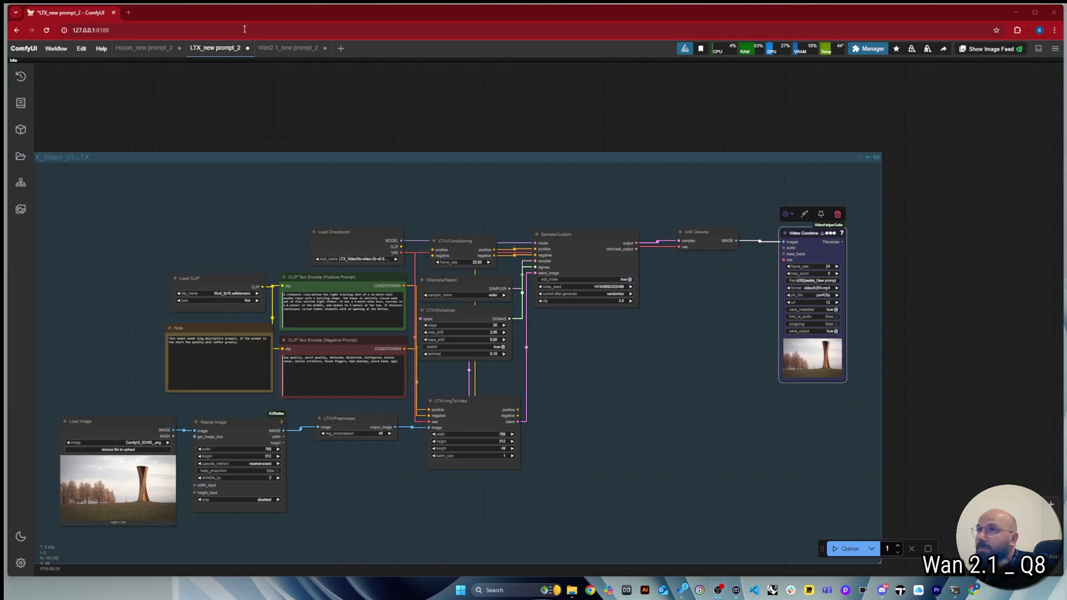
click(287, 48)
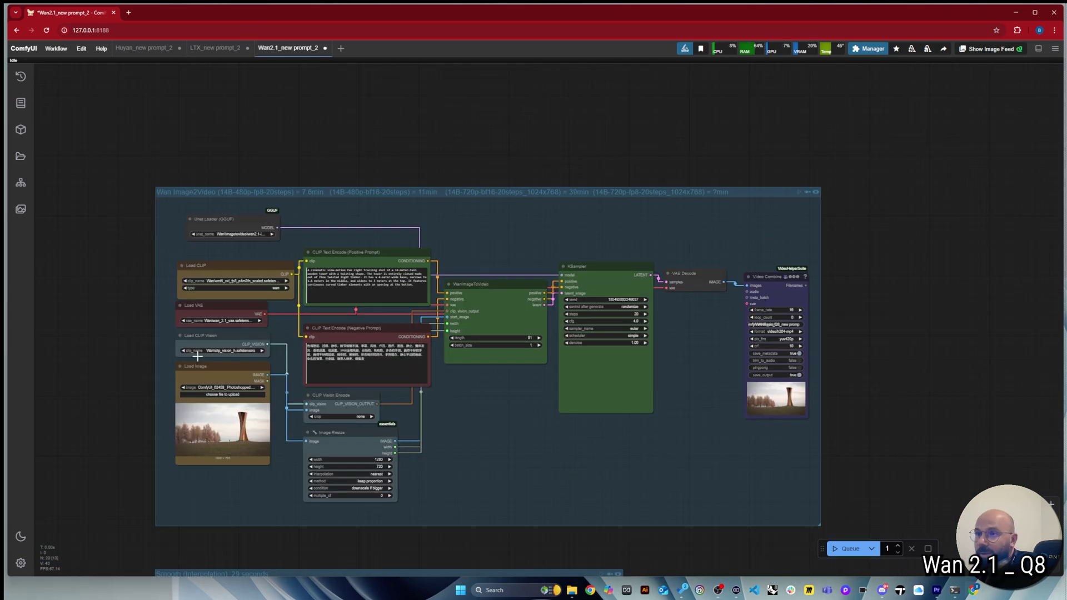
scroll(192, 364, up, 5)
drag(265, 205, 258, 192)
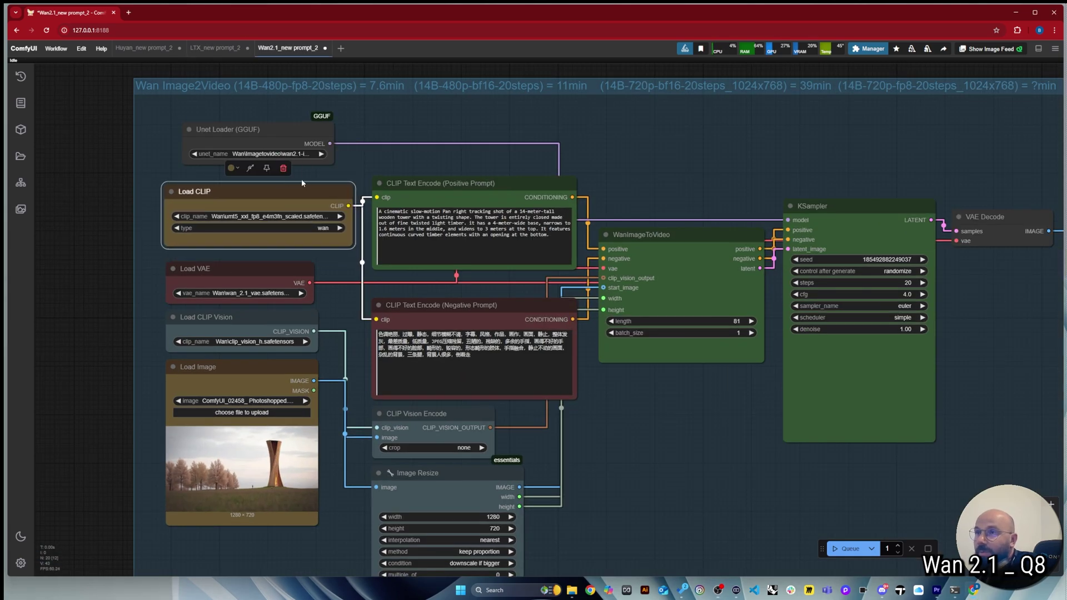
drag(289, 141, 279, 142)
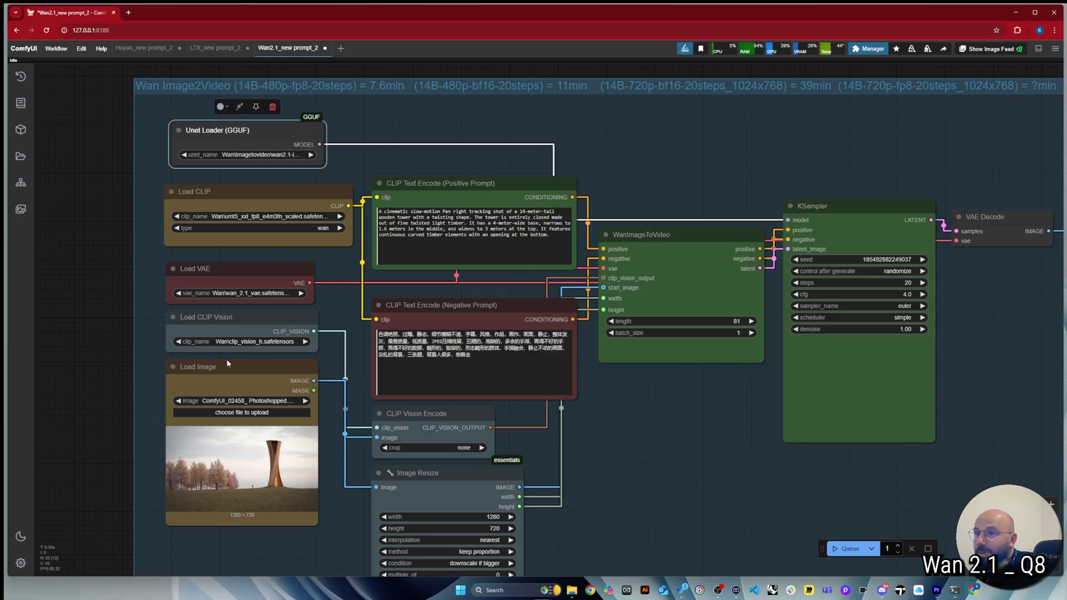
drag(256, 377, 252, 392)
Select all of the negative prompt text.
click(472, 355)
key(ctrl+a)
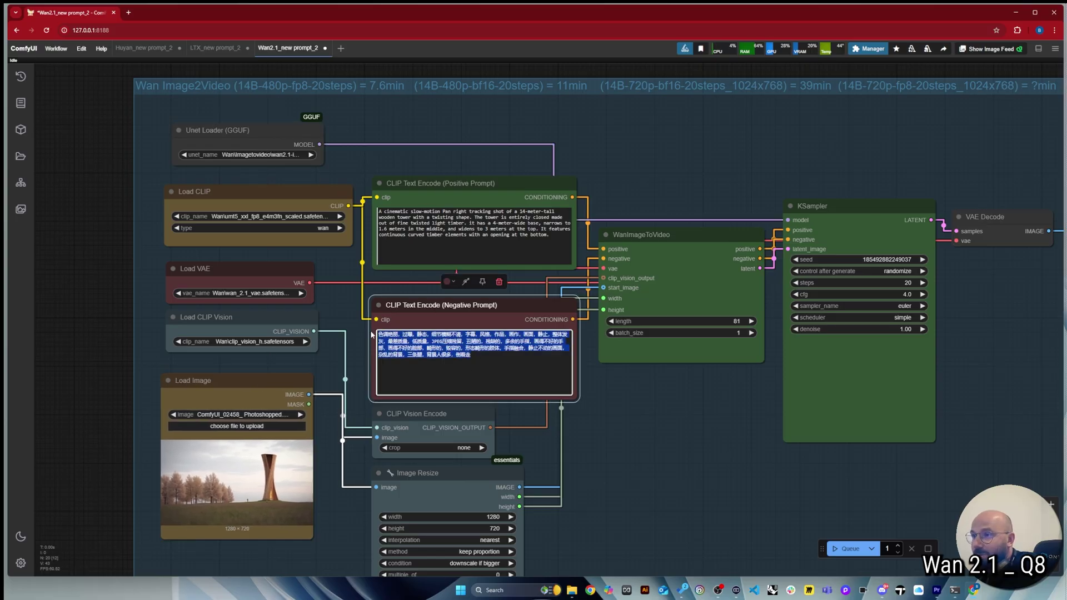
scroll(521, 181, down, 2)
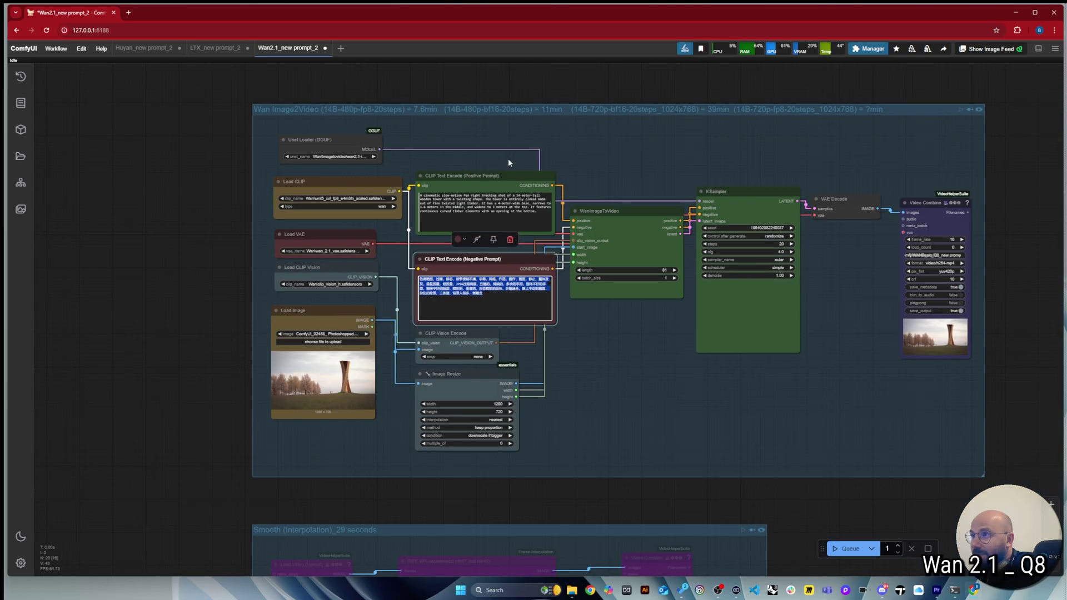
scroll(278, 400, up, 4)
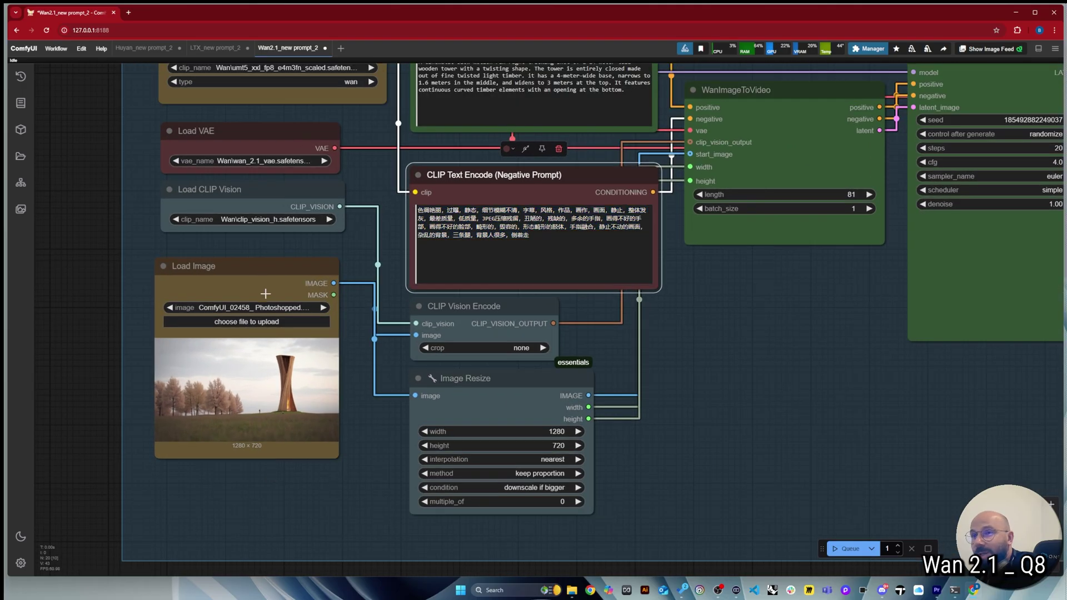
Move the Load Image node further down and slightly reposition the Image Resize node.
drag(277, 400, 281, 453)
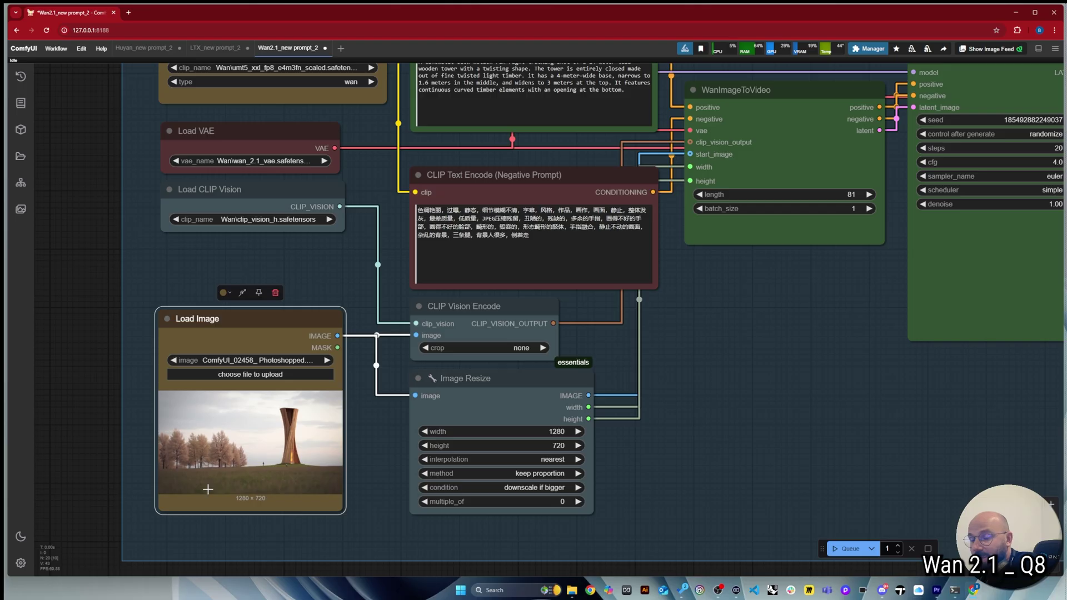
scroll(131, 502, up, 3)
scroll(132, 503, down, 3)
scroll(131, 502, down, 2)
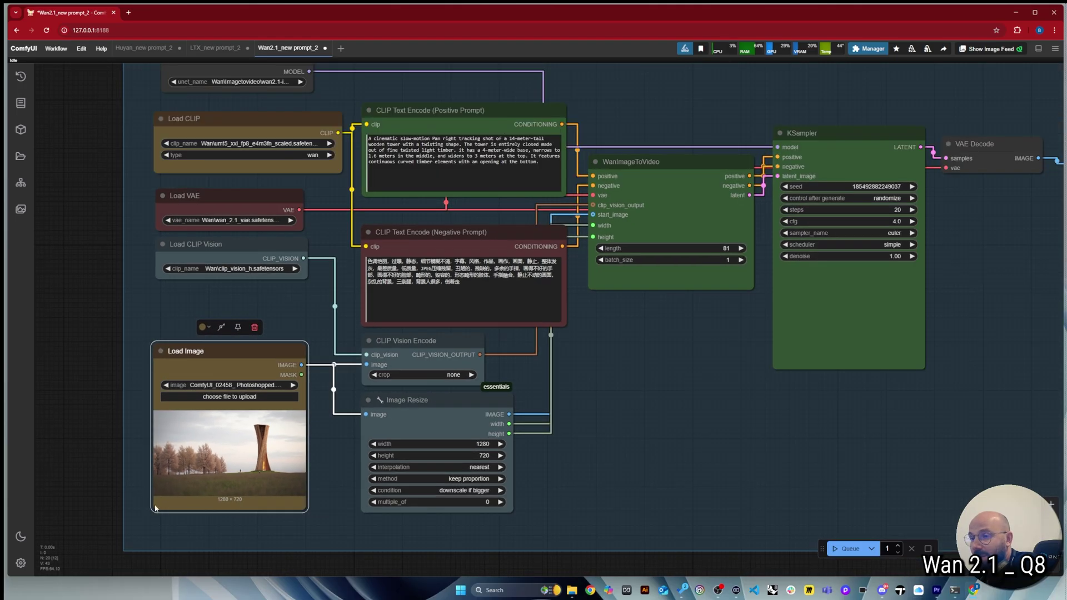
drag(415, 404, 417, 405)
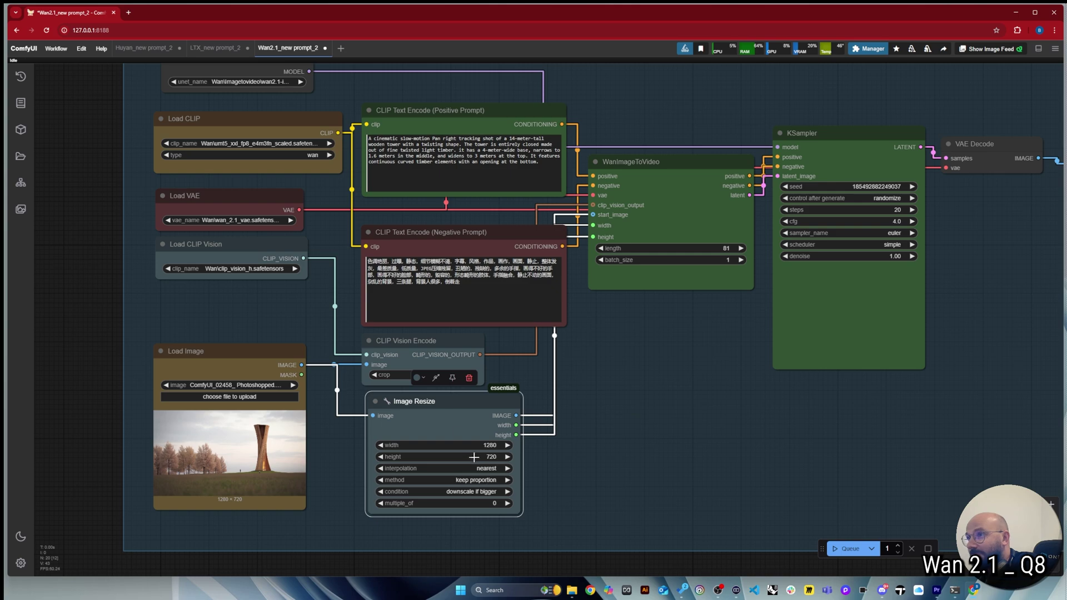
scroll(325, 409, down, 4)
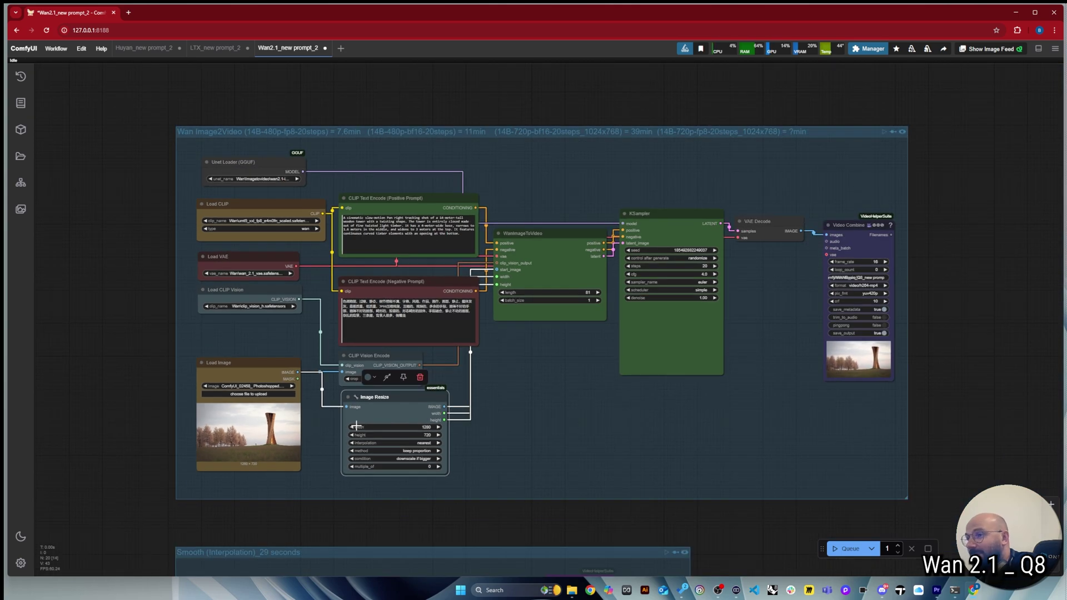
scroll(987, 260, up, 3)
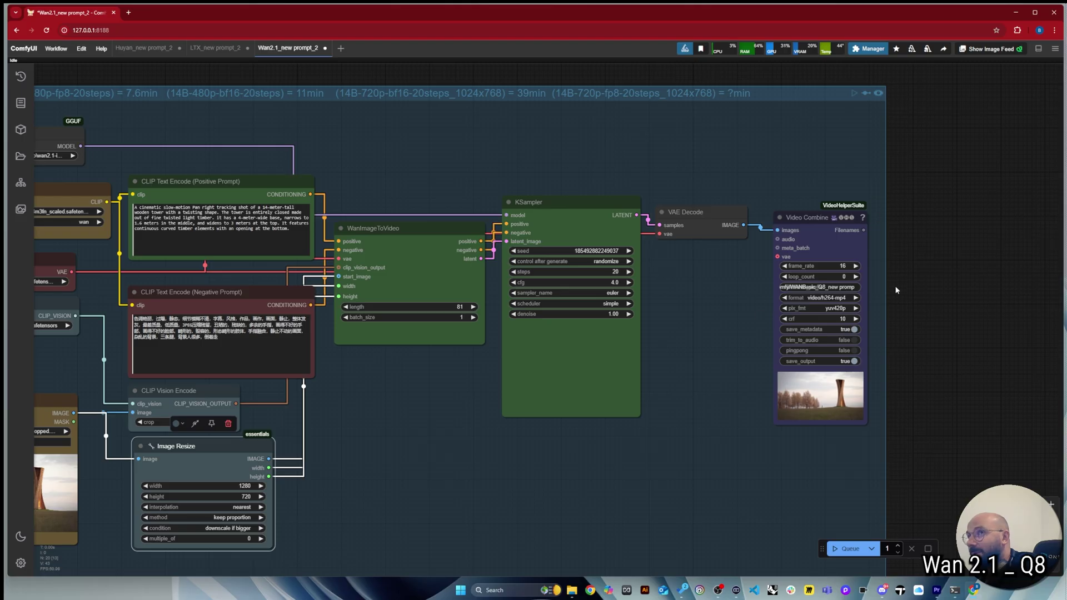
scroll(898, 279, up, 4)
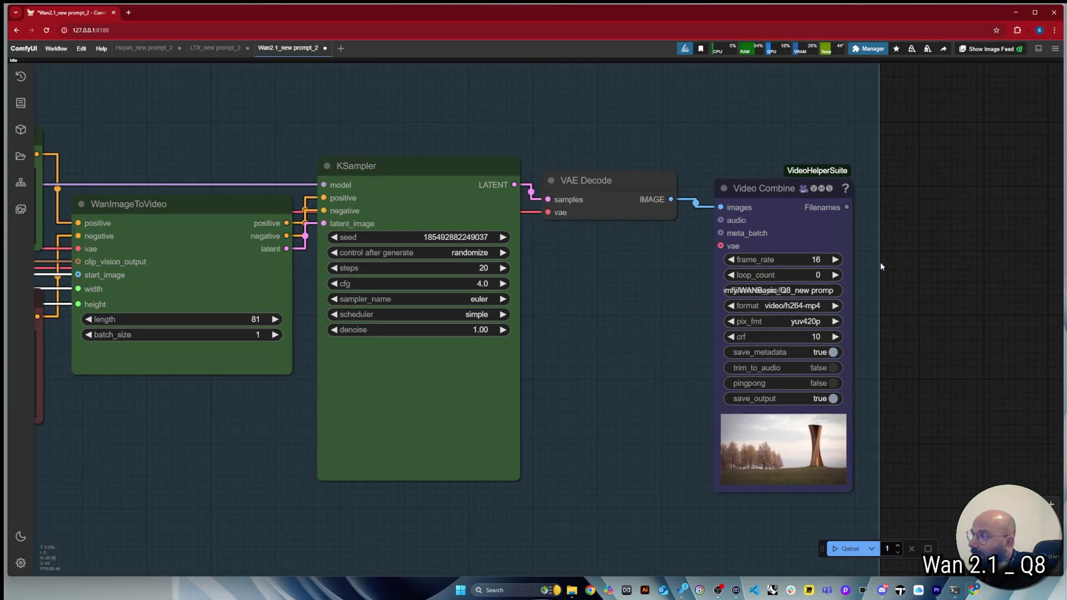
scroll(880, 267, up, 3)
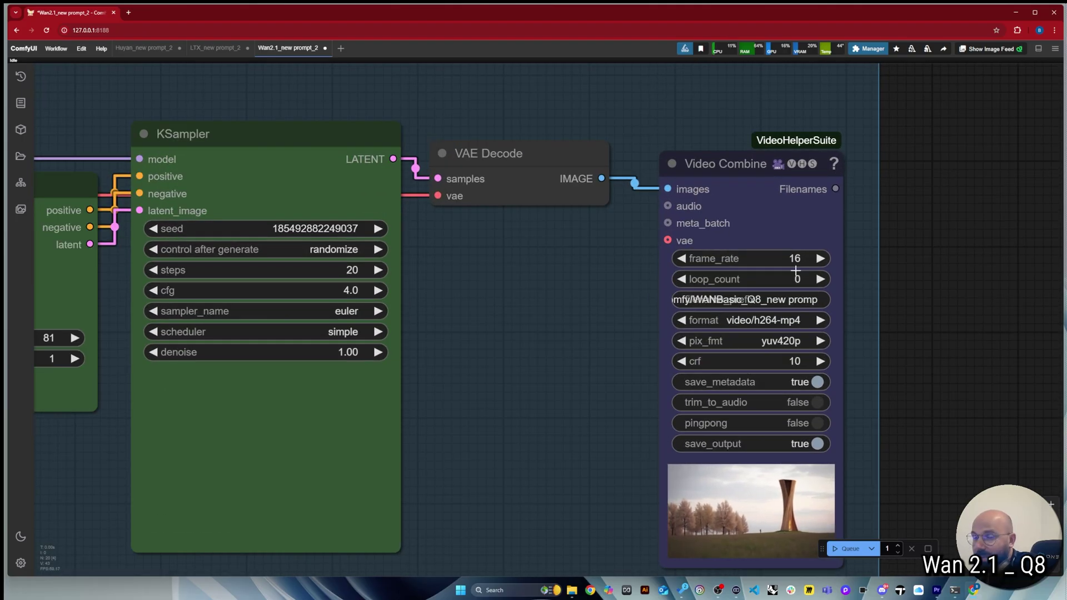
scroll(871, 219, down, 5)
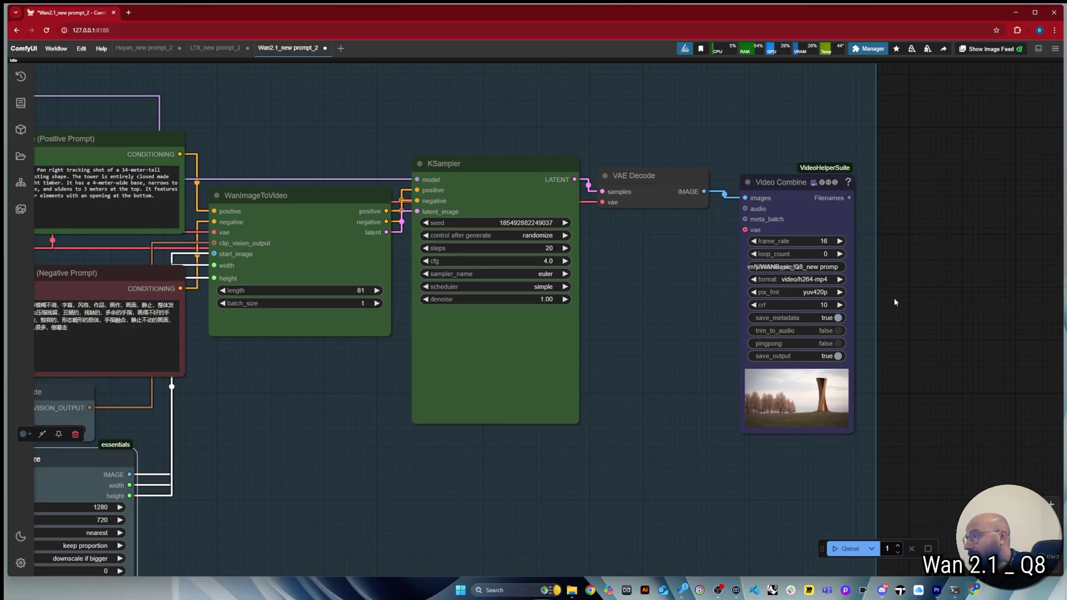
scroll(890, 271, up, 3)
click(771, 168)
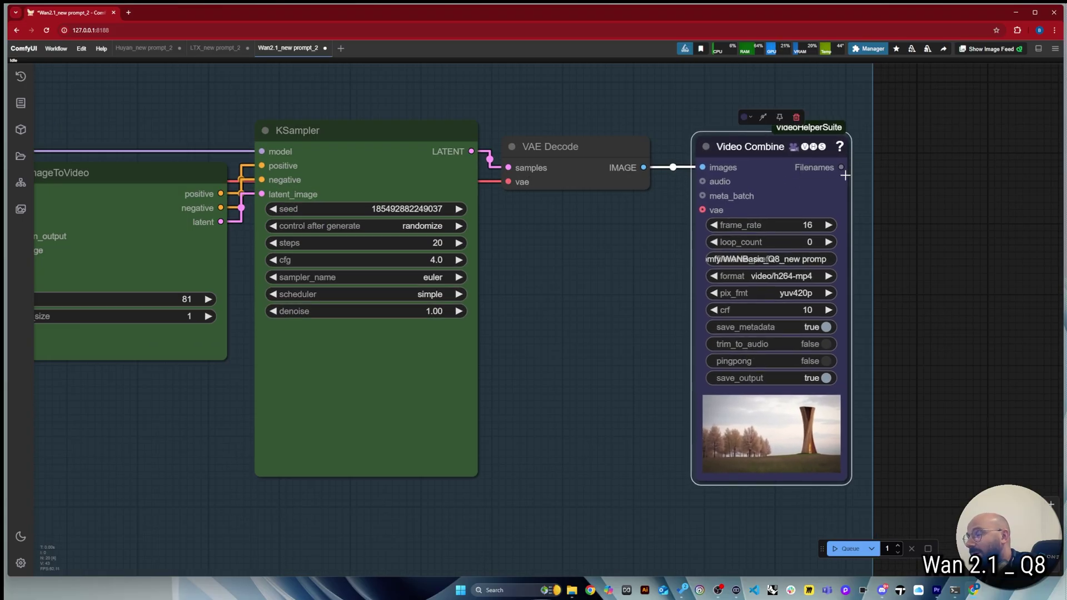
scroll(828, 218, down, 2)
scroll(882, 242, down, 5)
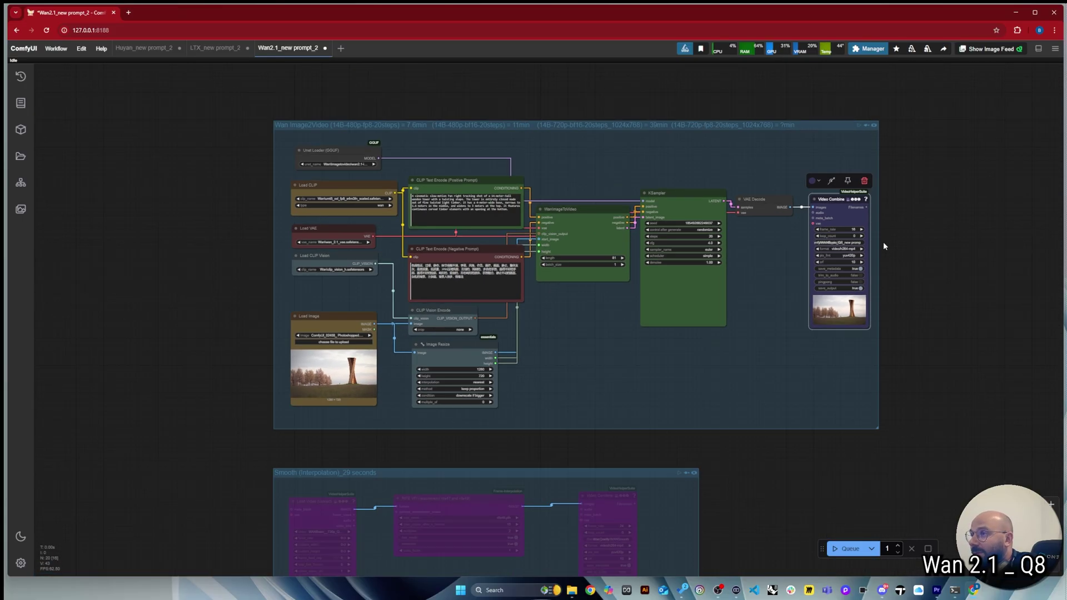
scroll(882, 242, up, 3)
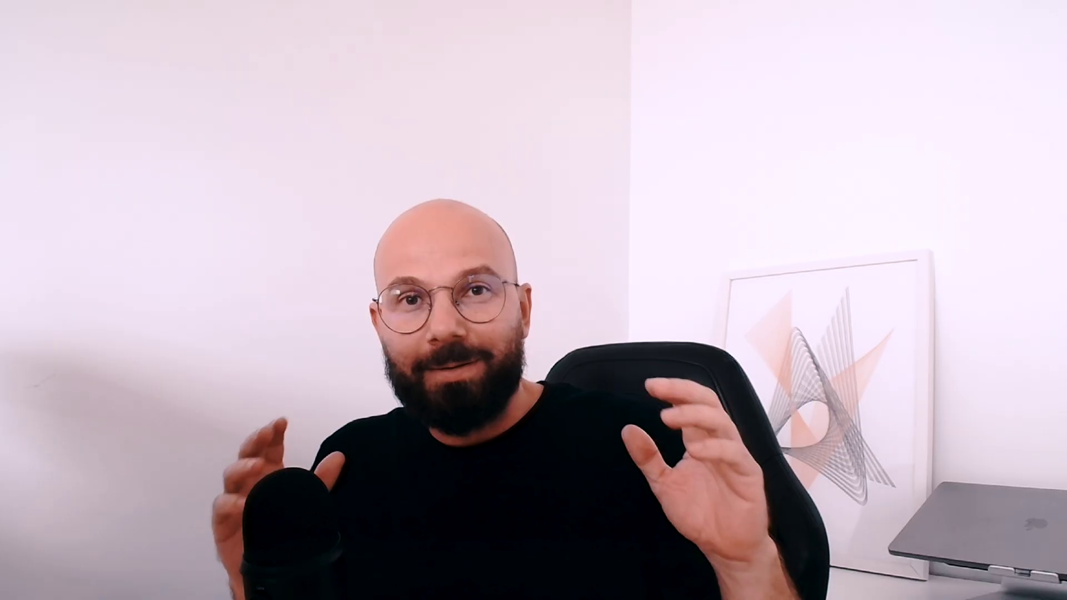